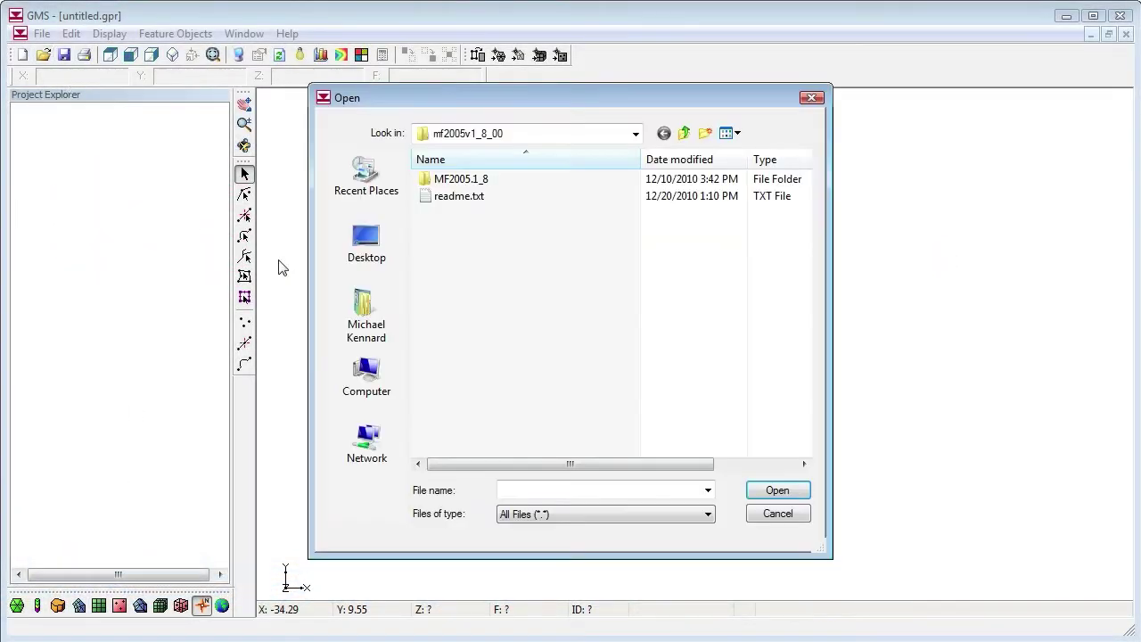
# - Open the MODFLOW name file mnw1.nam from the MF2005.1_8 test-run folder, filtering the list to MODFLOW Name Files
pyautogui.doubleClick(484, 181)
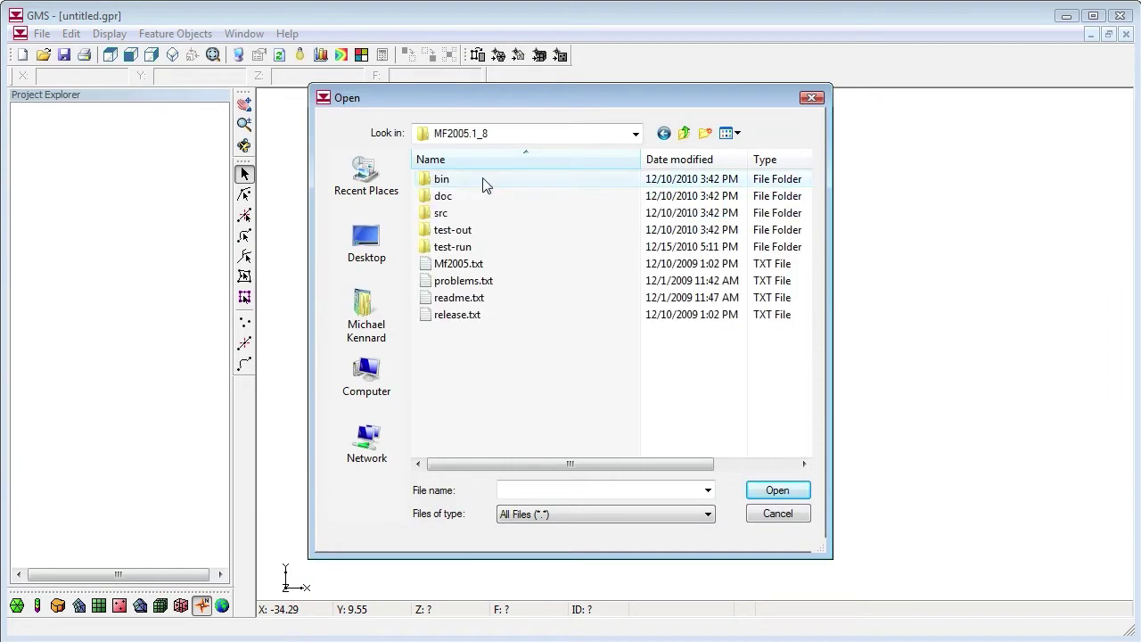
pyautogui.doubleClick(472, 248)
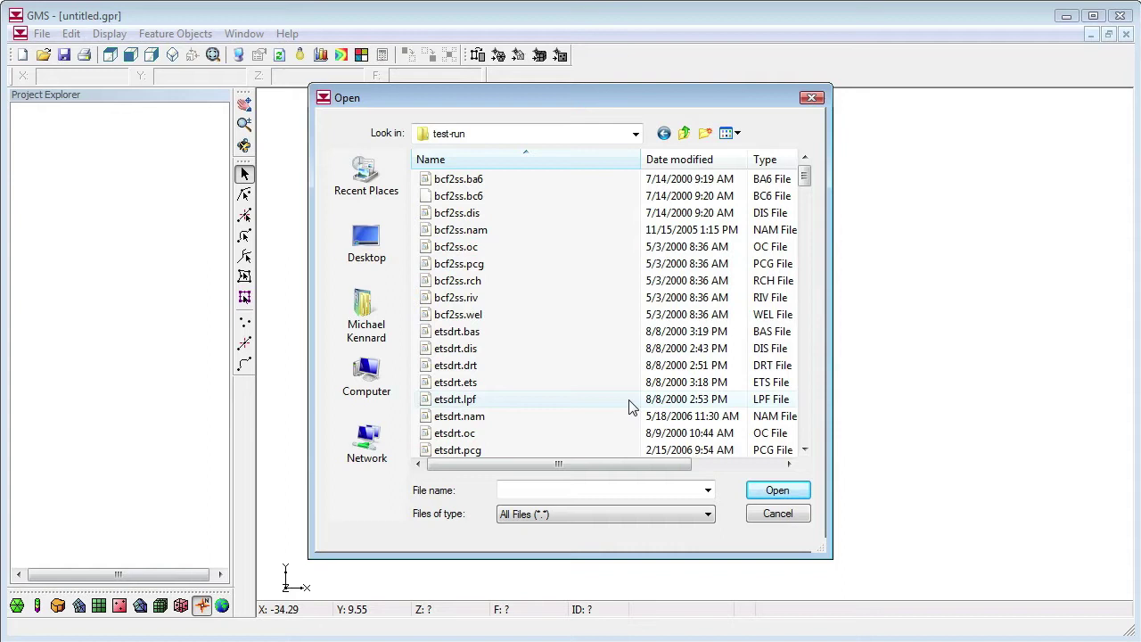
pyautogui.click(704, 514)
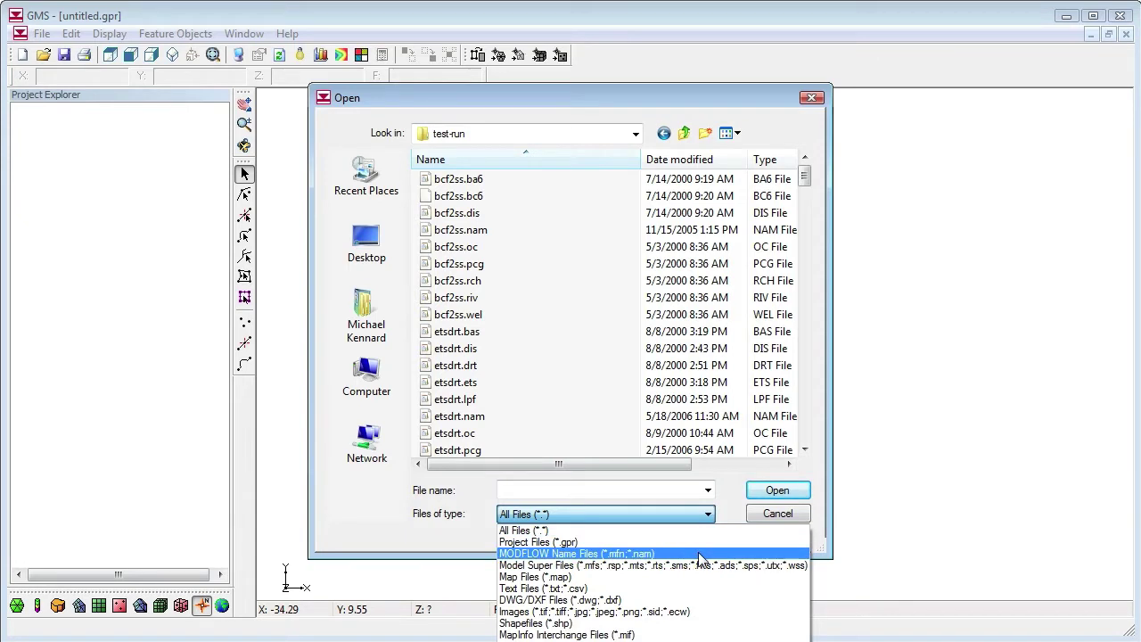
pyautogui.click(701, 559)
pyautogui.click(481, 281)
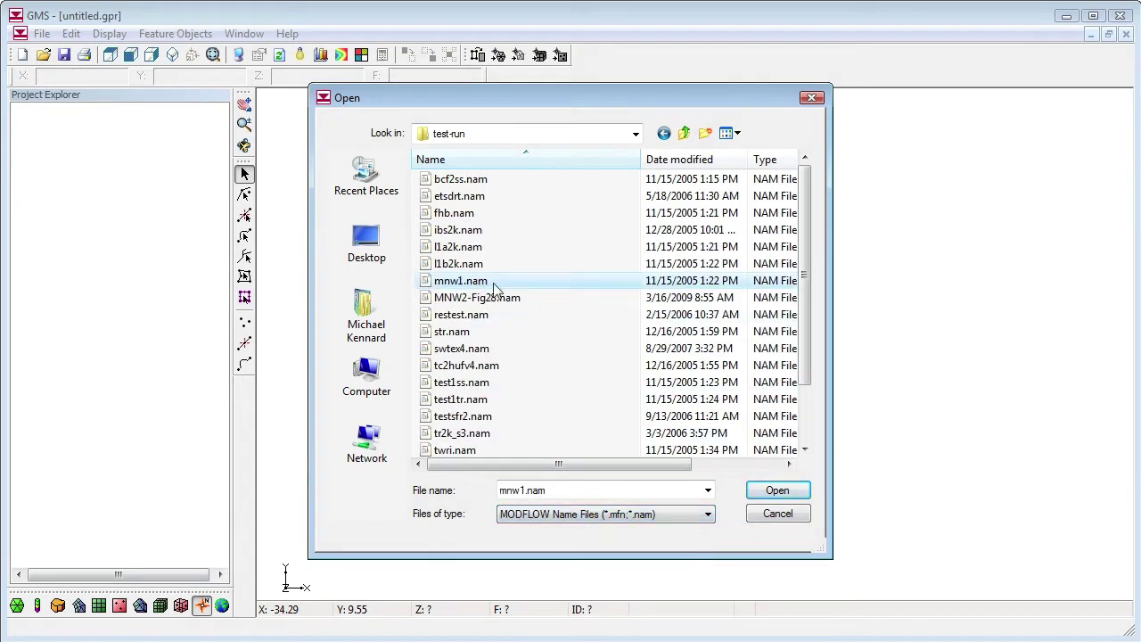
pyautogui.click(762, 490)
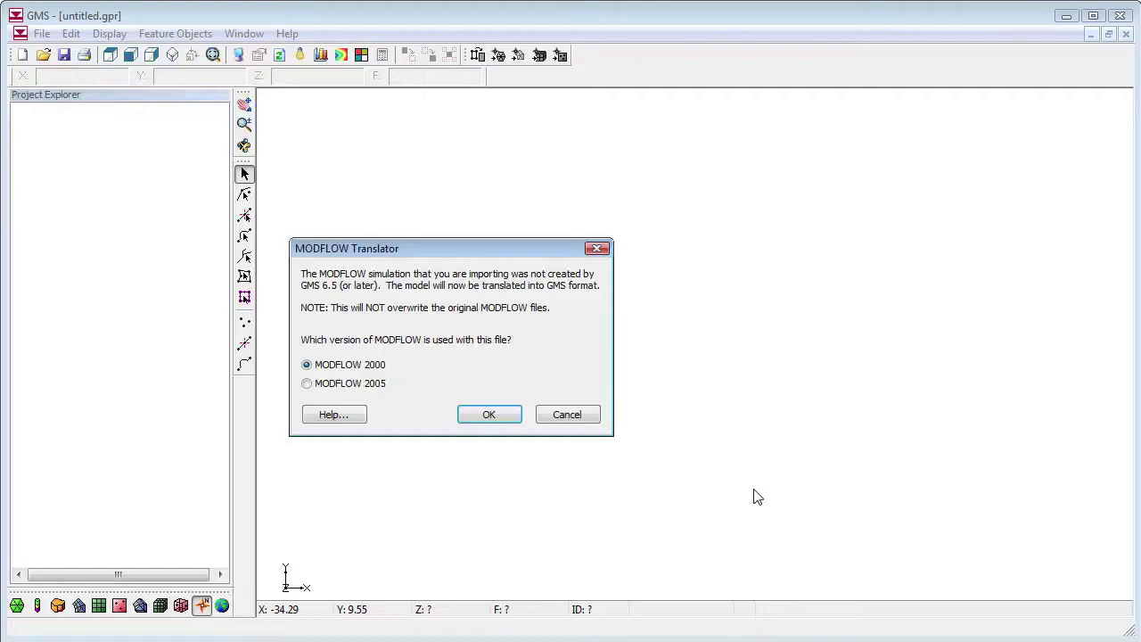
# - Translate the imported simulation as MODFLOW 2005 and load the translated model
pyautogui.click(376, 385)
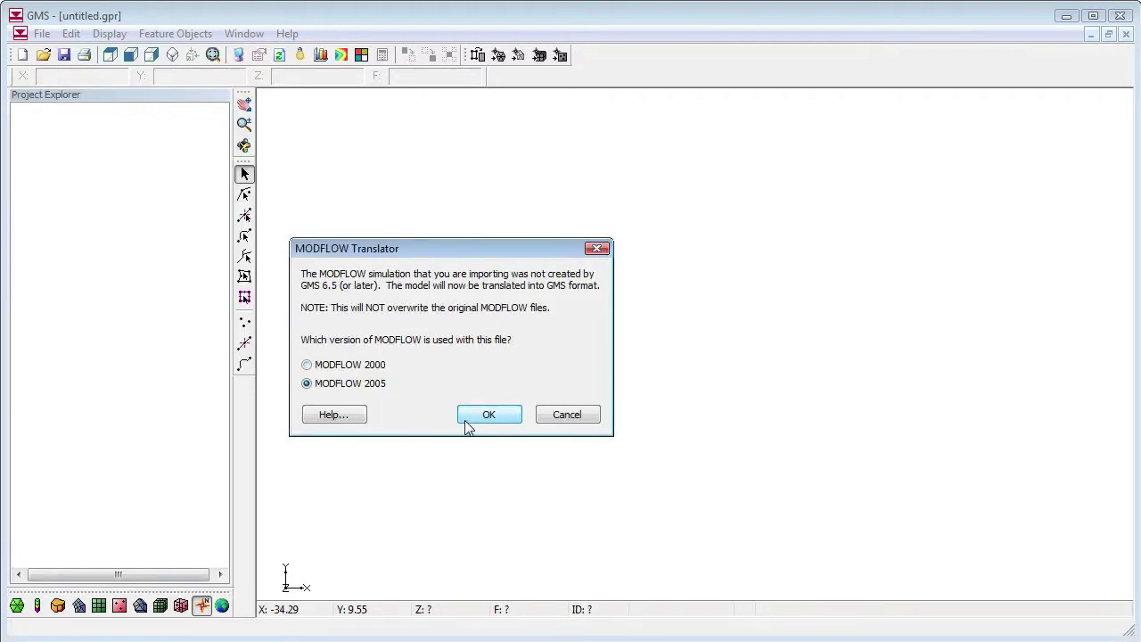
pyautogui.click(469, 425)
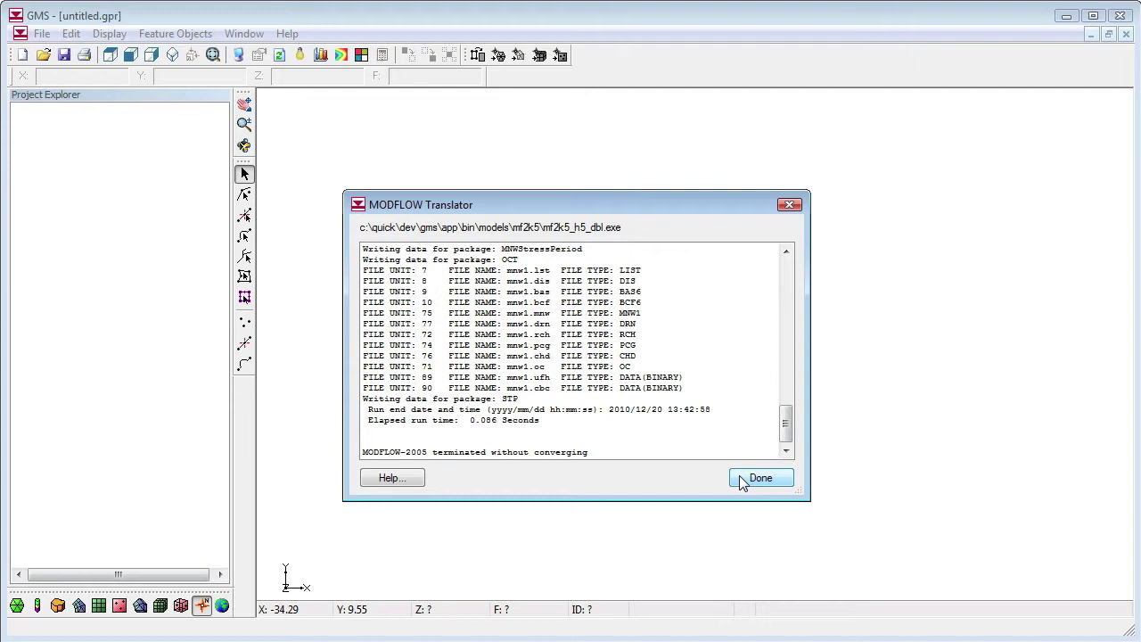
pyautogui.click(758, 478)
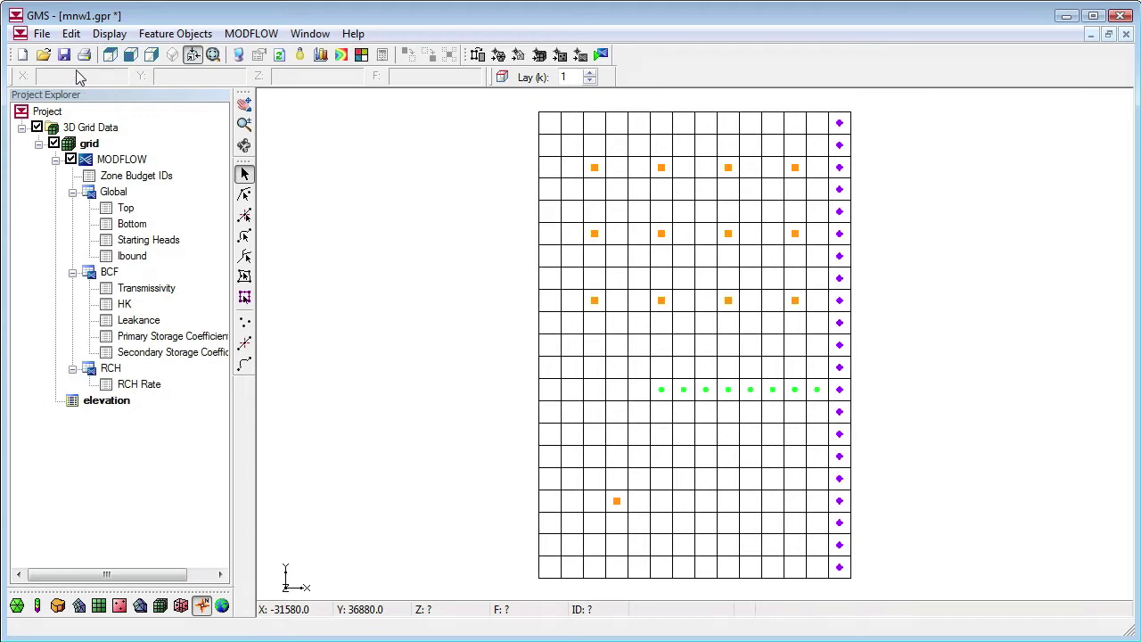
# - Save the project as mnw1.gpr in a new folder named mnw inside c:\temp
pyautogui.click(63, 54)
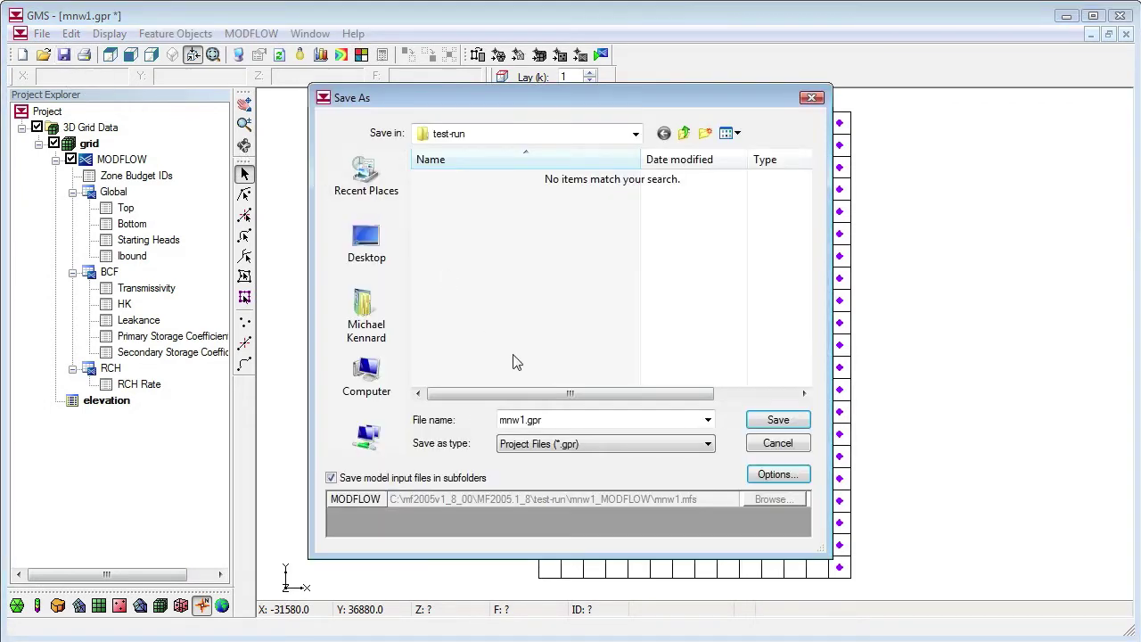
pyautogui.doubleClick(553, 417)
pyautogui.write('c:\\temp')
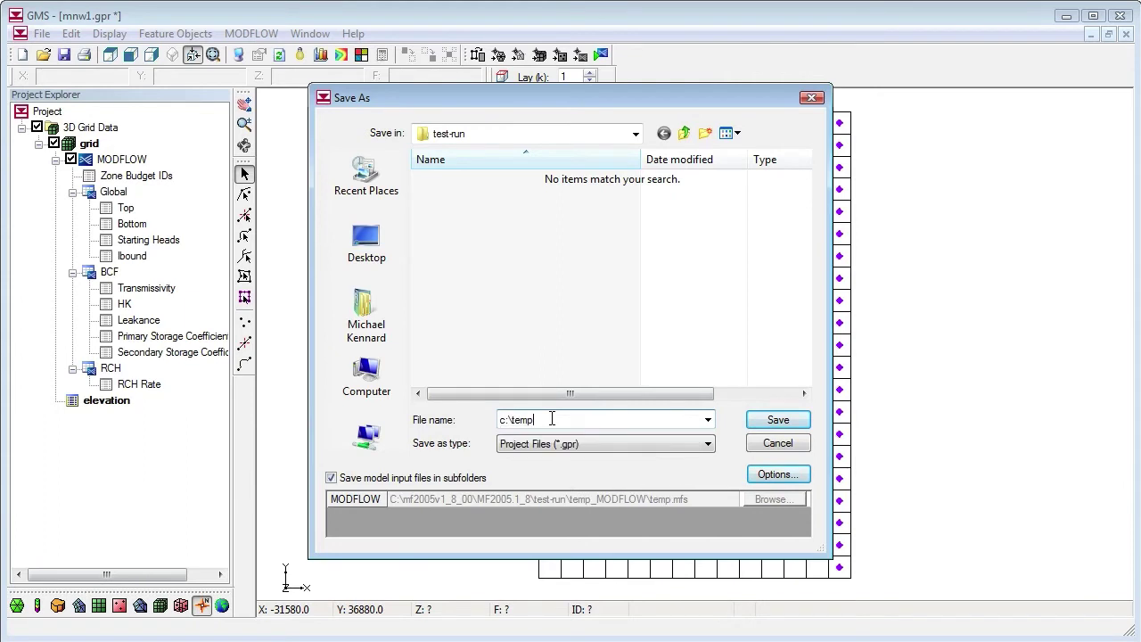
pyautogui.press('Return')
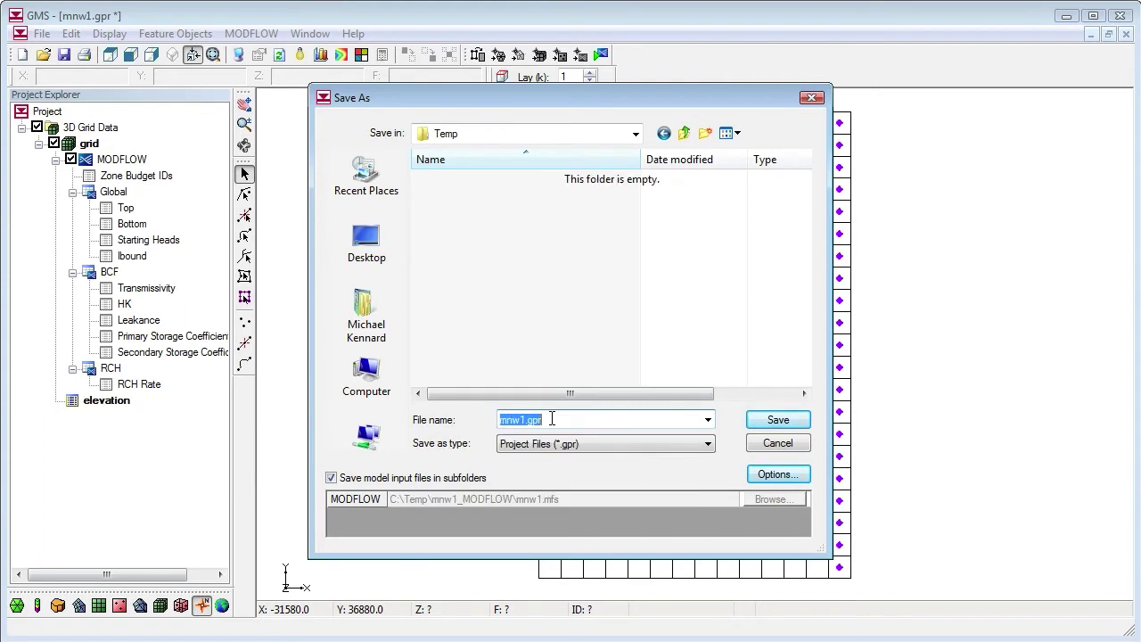
pyautogui.click(705, 134)
pyautogui.write('mnw')
pyautogui.press('Return')
pyautogui.press('Return')
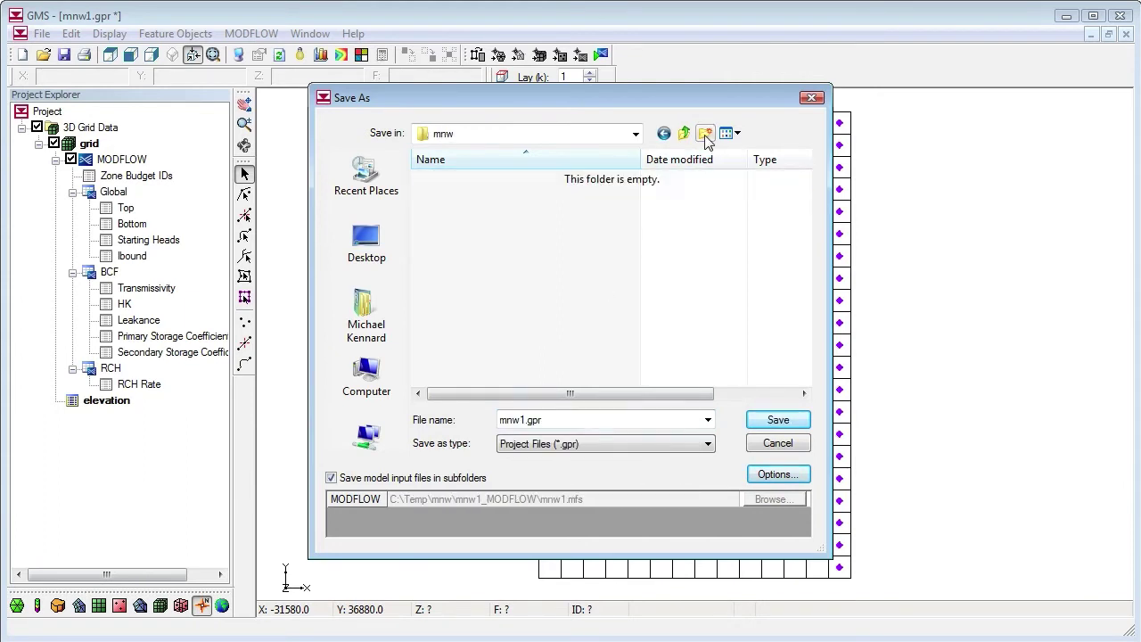
pyautogui.click(762, 422)
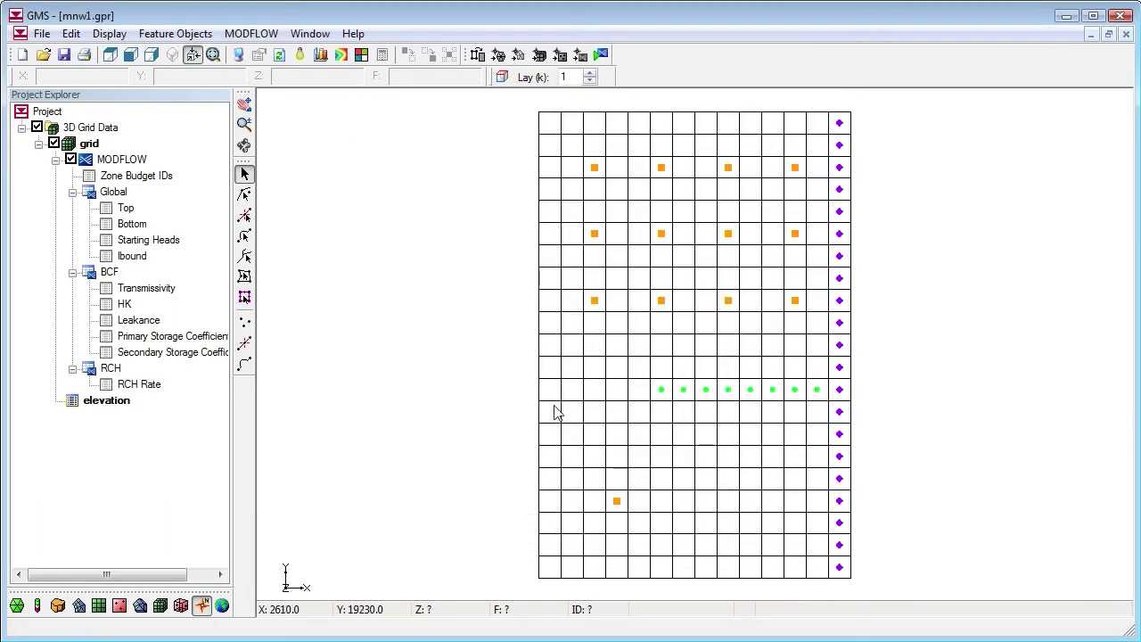
# - Open the folder containing the MODFLOW simulation and examine its saved files and the parent mnw folder, then return to GMS
pyautogui.click(125, 160)
pyautogui.rightClick(130, 159)
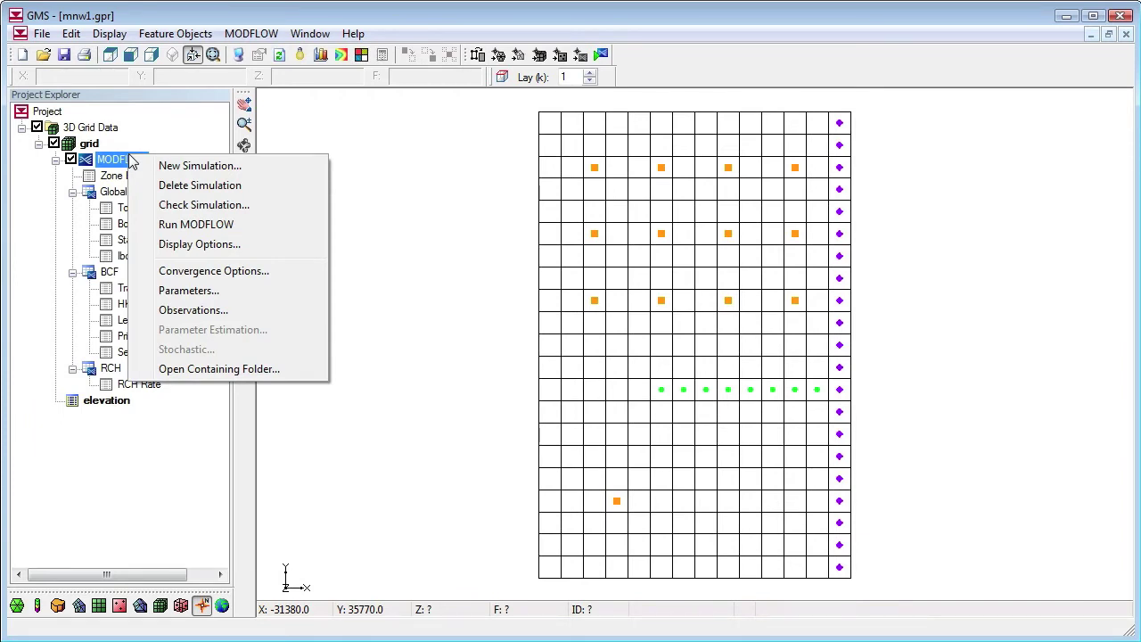
pyautogui.click(218, 368)
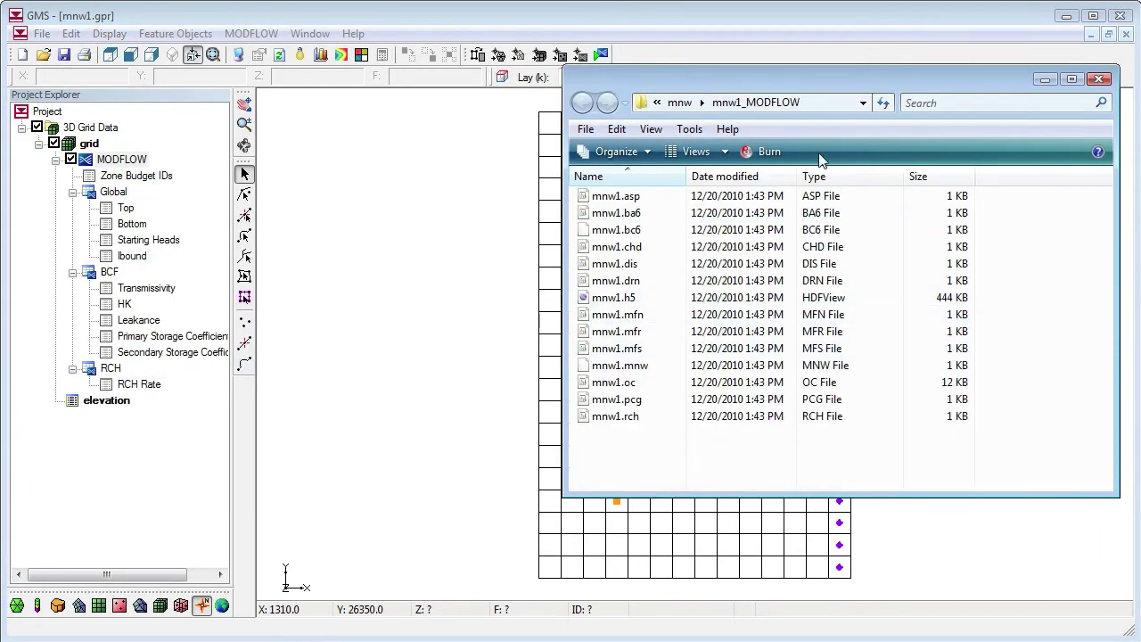
pyautogui.click(837, 103)
pyautogui.click(841, 103)
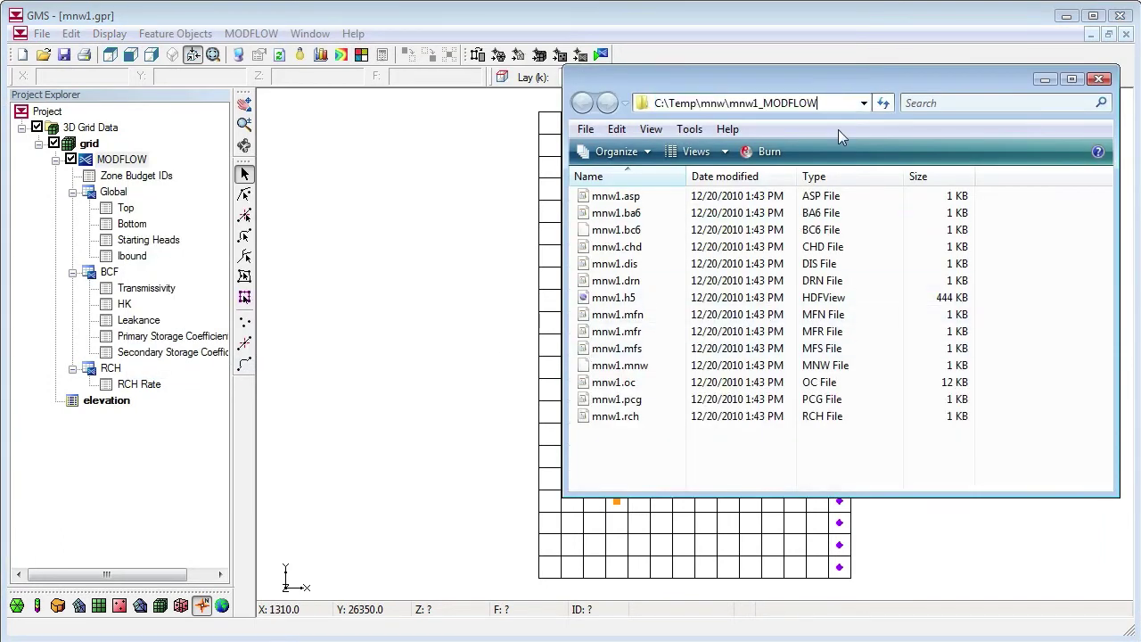
pyautogui.click(829, 453)
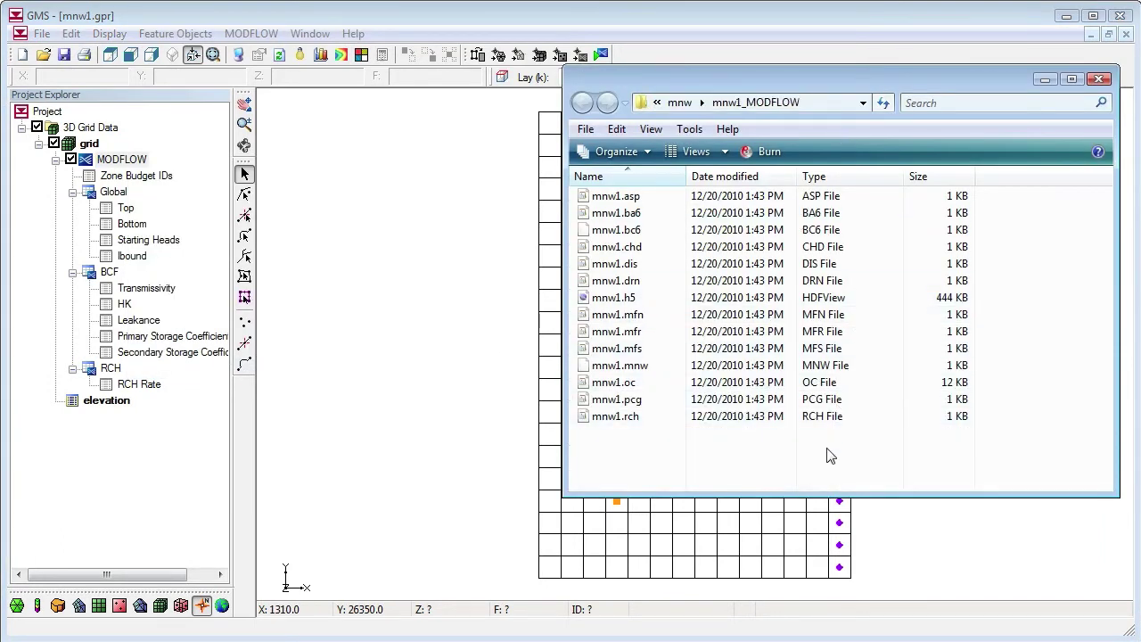
pyautogui.click(681, 102)
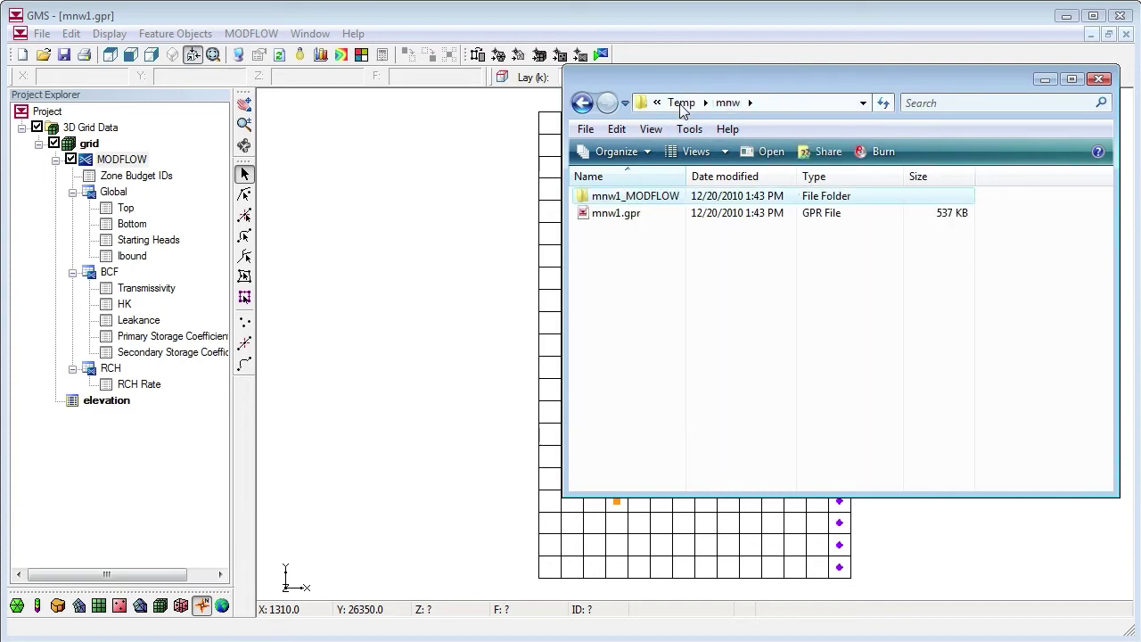
pyautogui.doubleClick(645, 196)
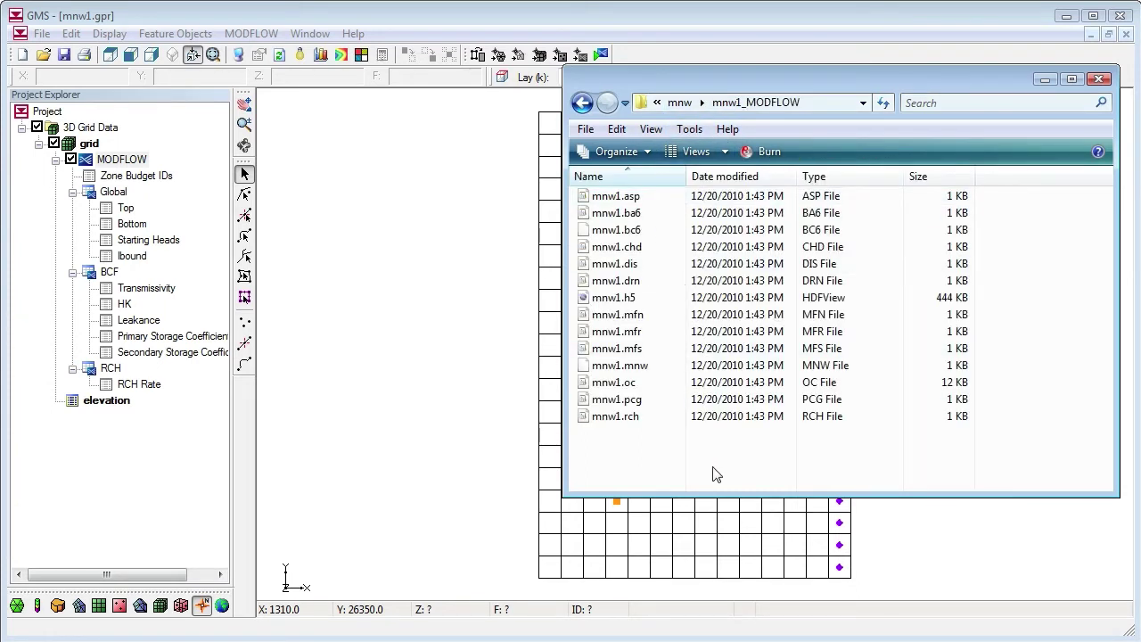
pyautogui.click(437, 443)
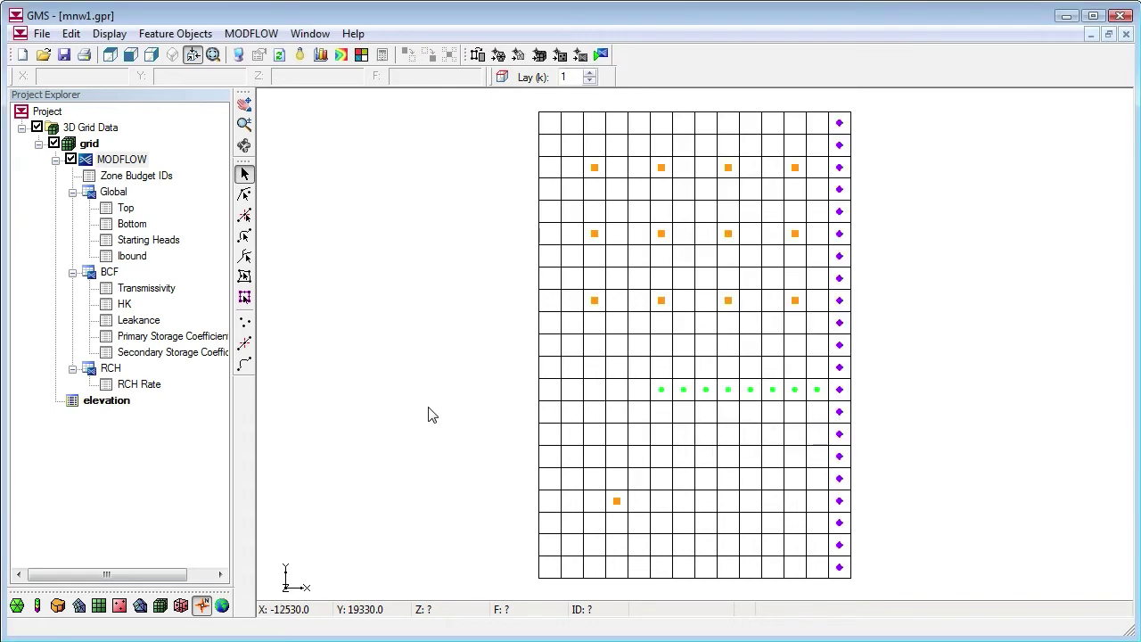
# - Export the simulation as native MF2K text using mnw1.mfn from the mnw1_MODFLOW folder
pyautogui.click(252, 33)
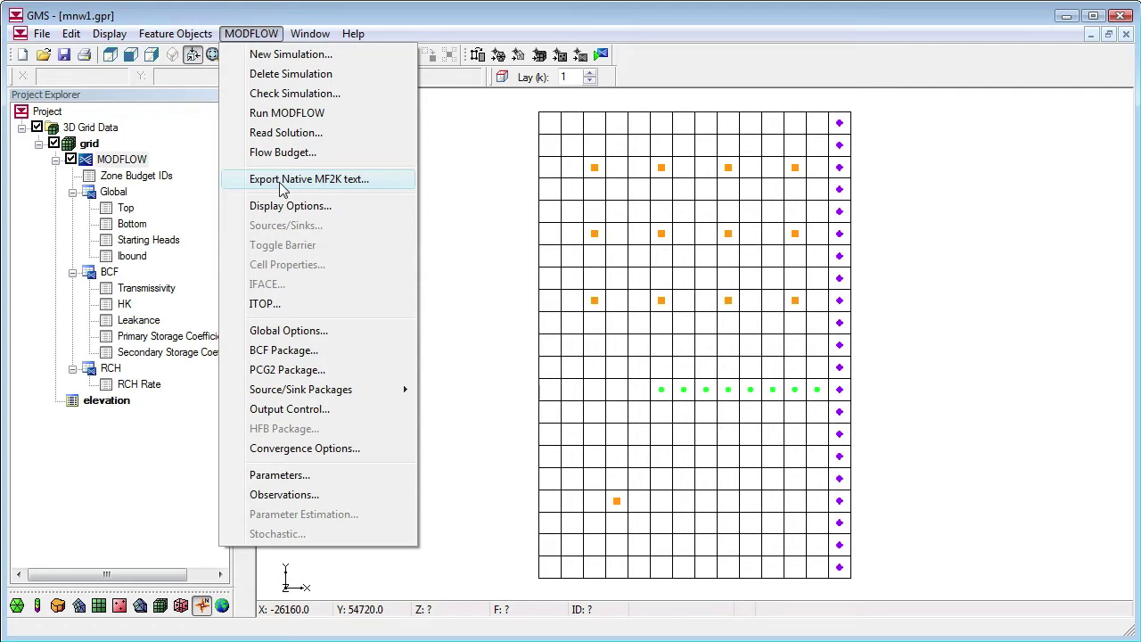
pyautogui.click(282, 182)
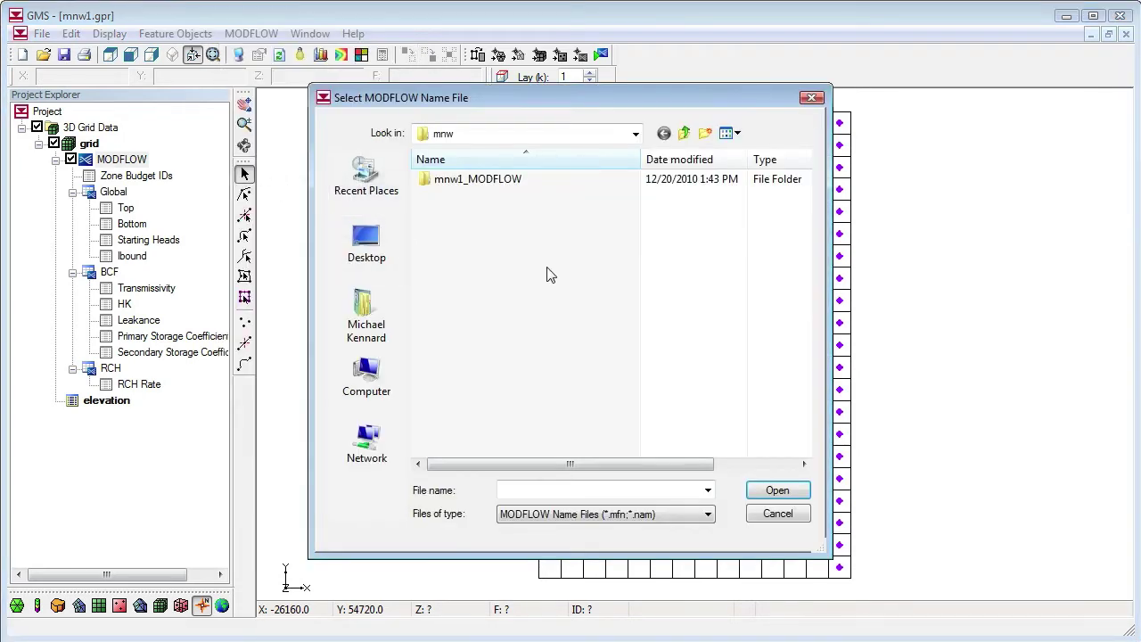
pyautogui.doubleClick(503, 184)
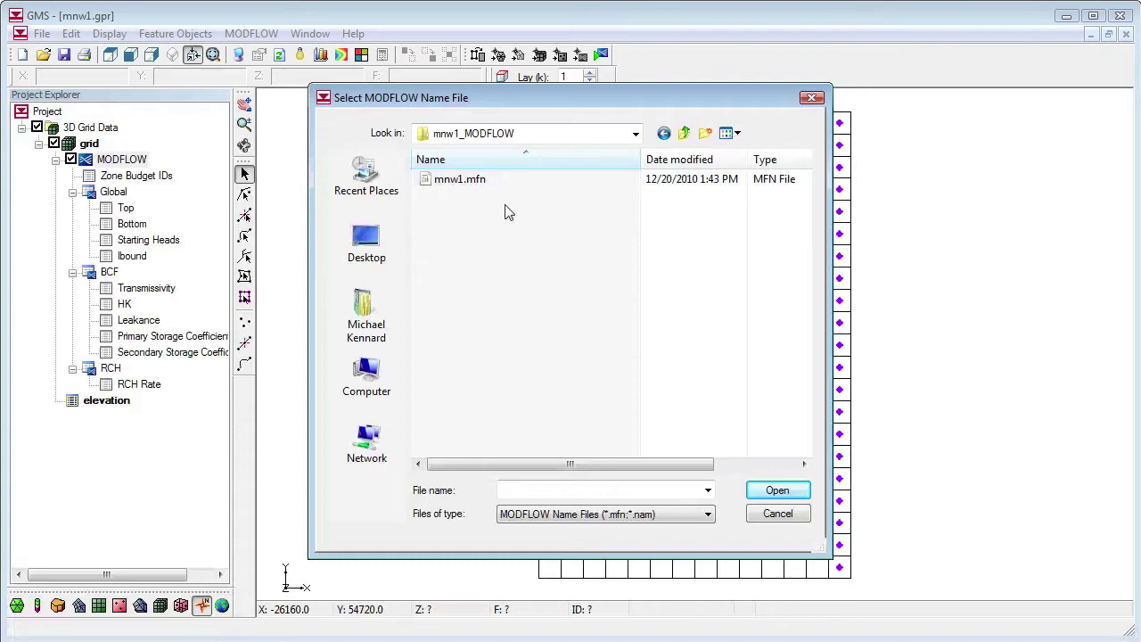
pyautogui.click(473, 182)
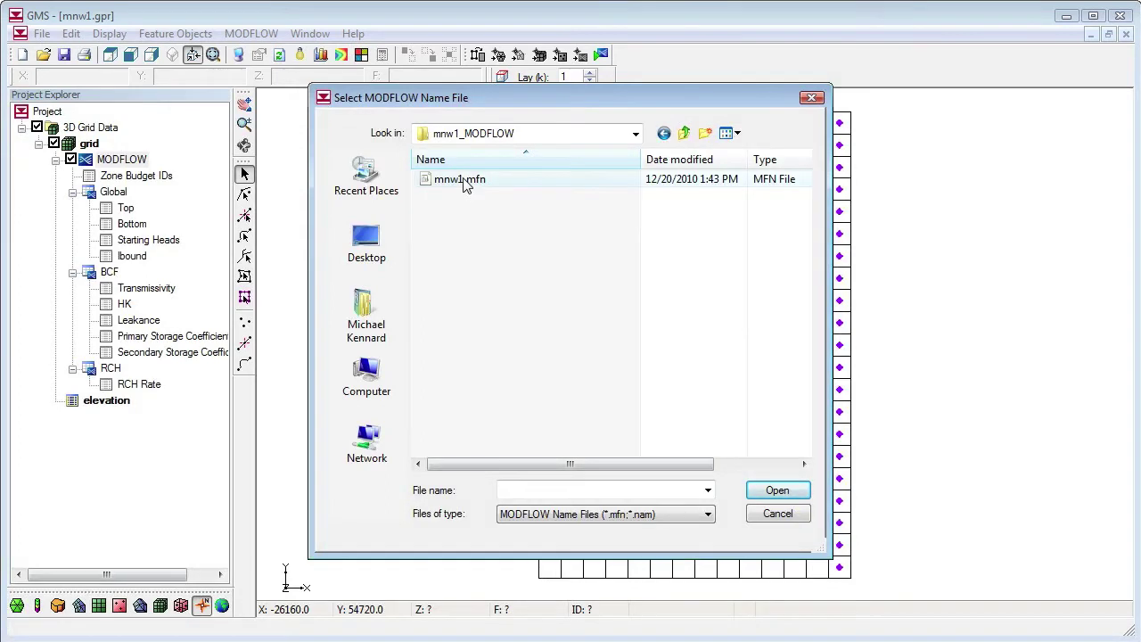
pyautogui.click(777, 491)
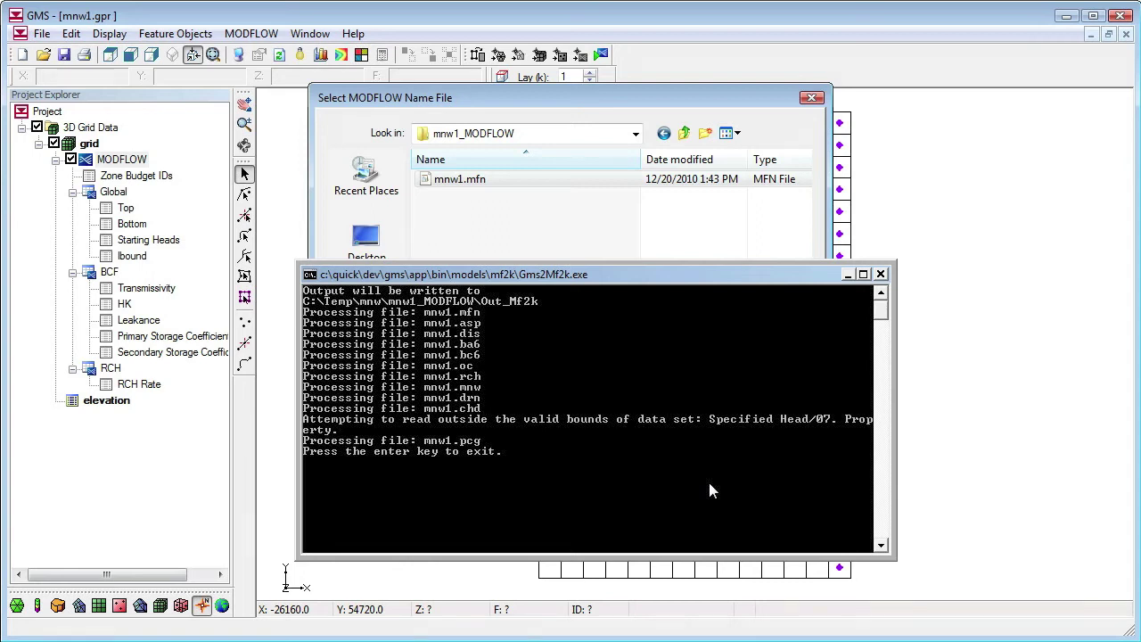
pyautogui.press('Return')
# - Open the simulation's containing folder, examine the exported files in Out_Mf2k, and return to GMS
pyautogui.rightClick(123, 164)
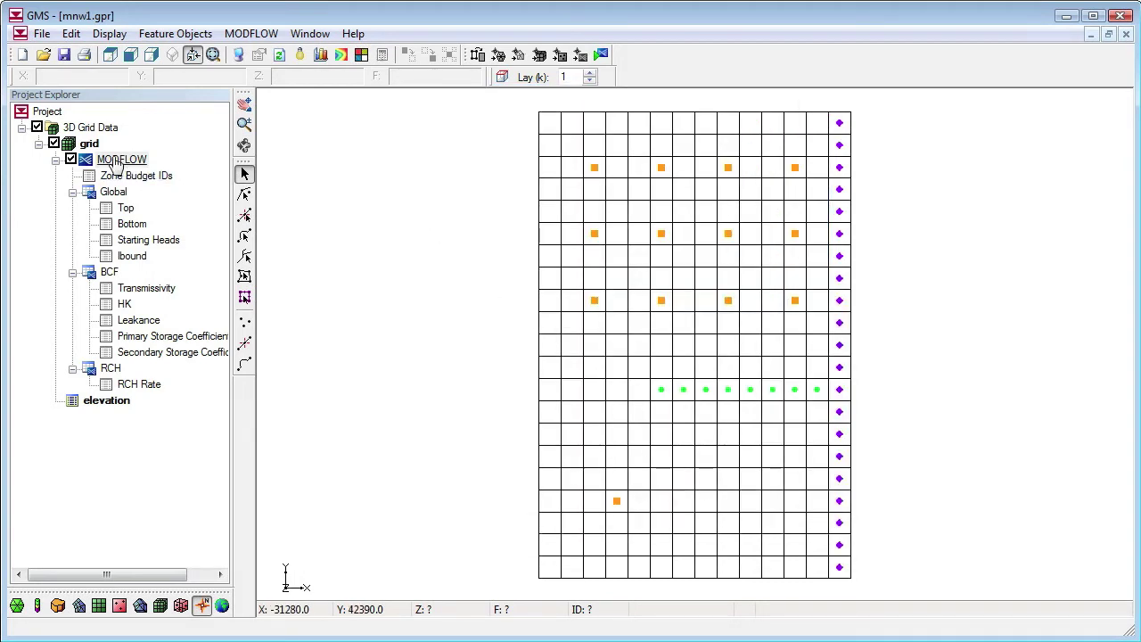
pyautogui.click(205, 370)
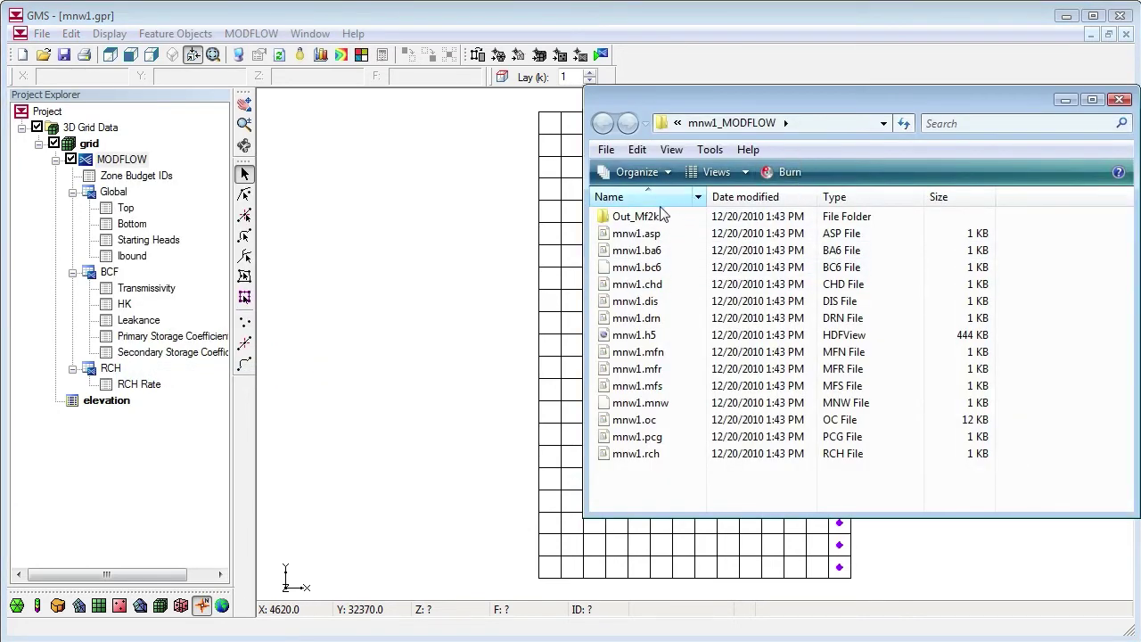
pyautogui.click(651, 217)
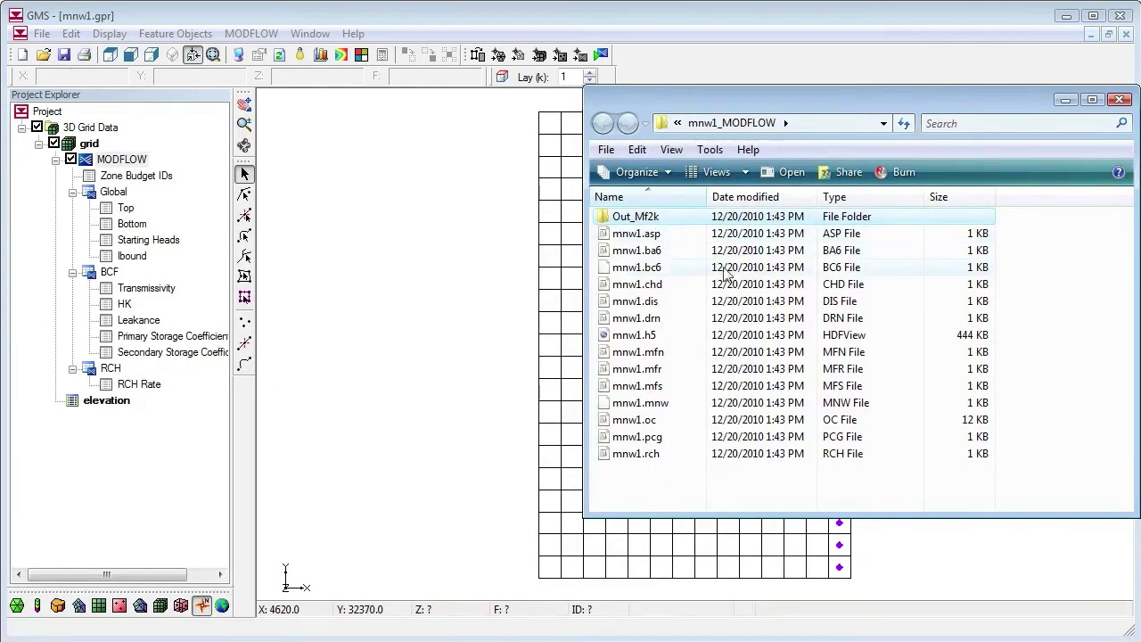
pyautogui.doubleClick(670, 219)
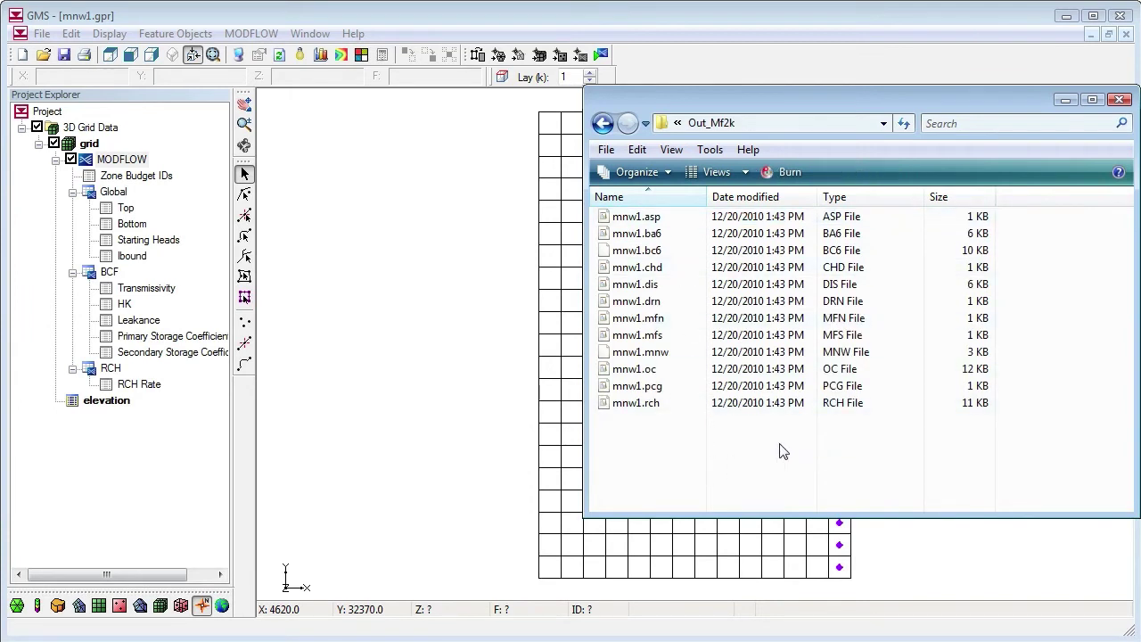
pyautogui.click(1043, 68)
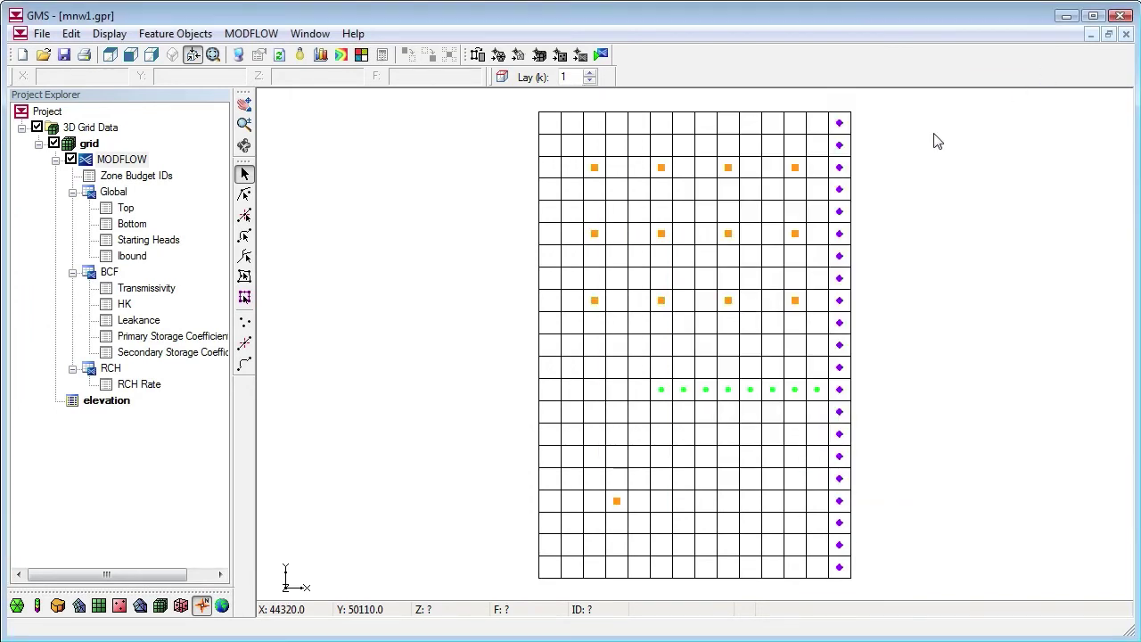
# - Start a new project and import tc3.nam from the mf2k.1_19 data folder, translating the MODFLOW 2000 simulation into GMS format
pyautogui.click(23, 55)
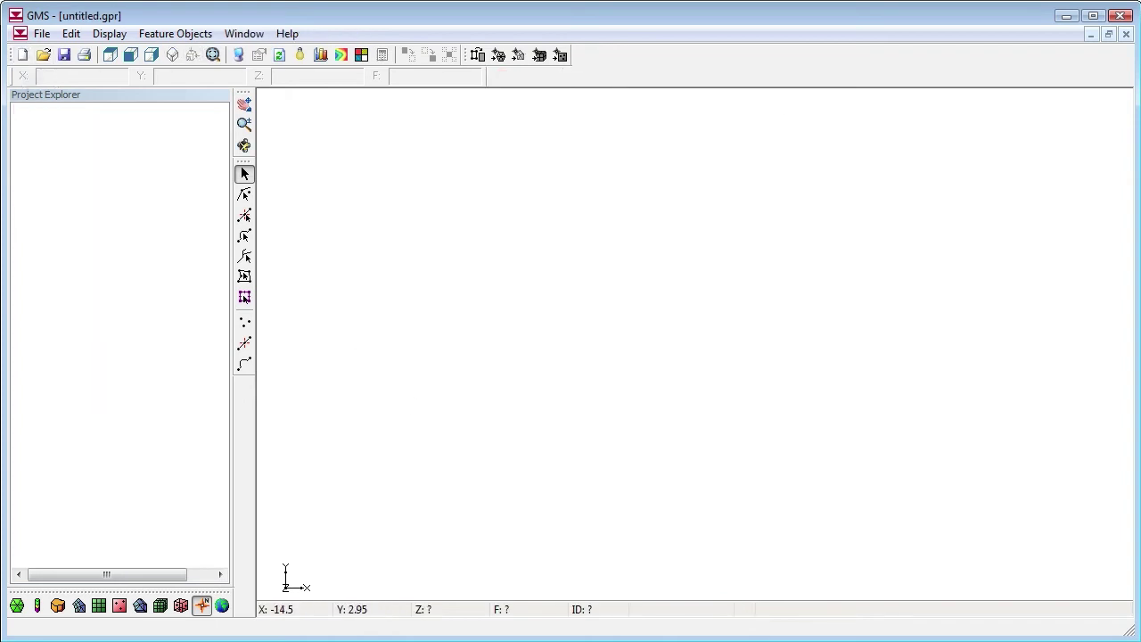
pyautogui.hotkey('alt', 'Tab')
pyautogui.click(720, 112)
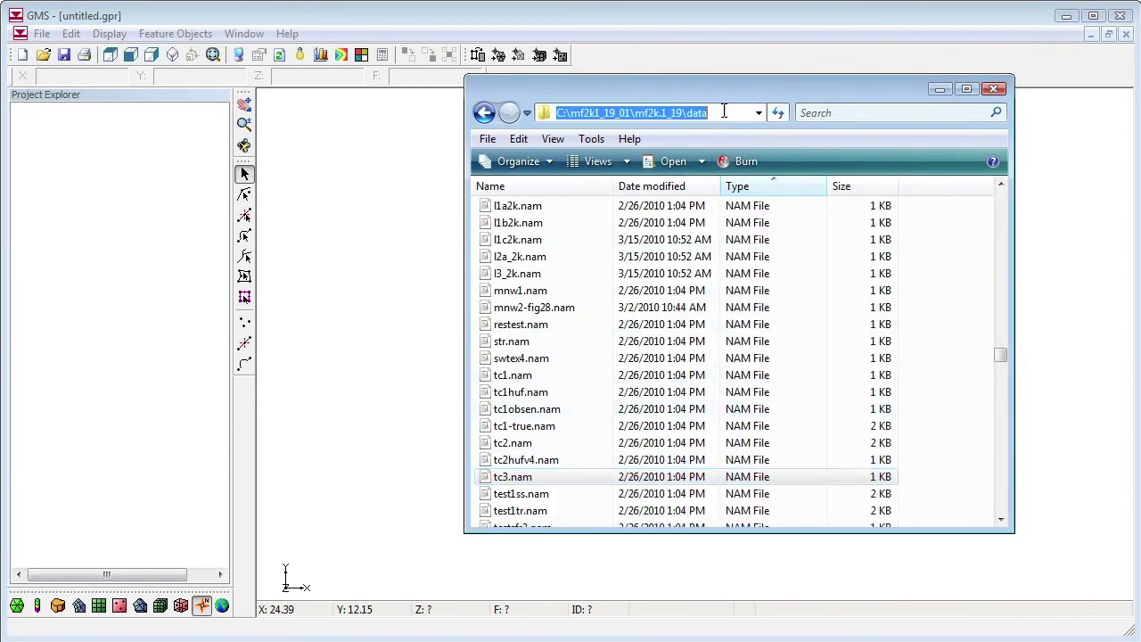
pyautogui.click(722, 113)
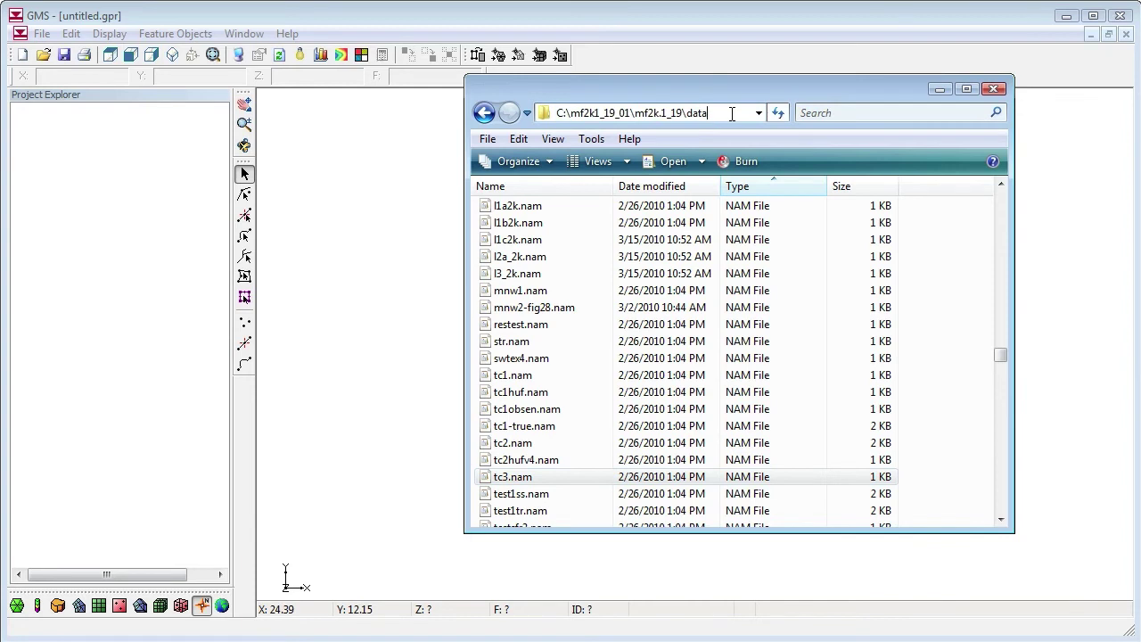
pyautogui.click(565, 325)
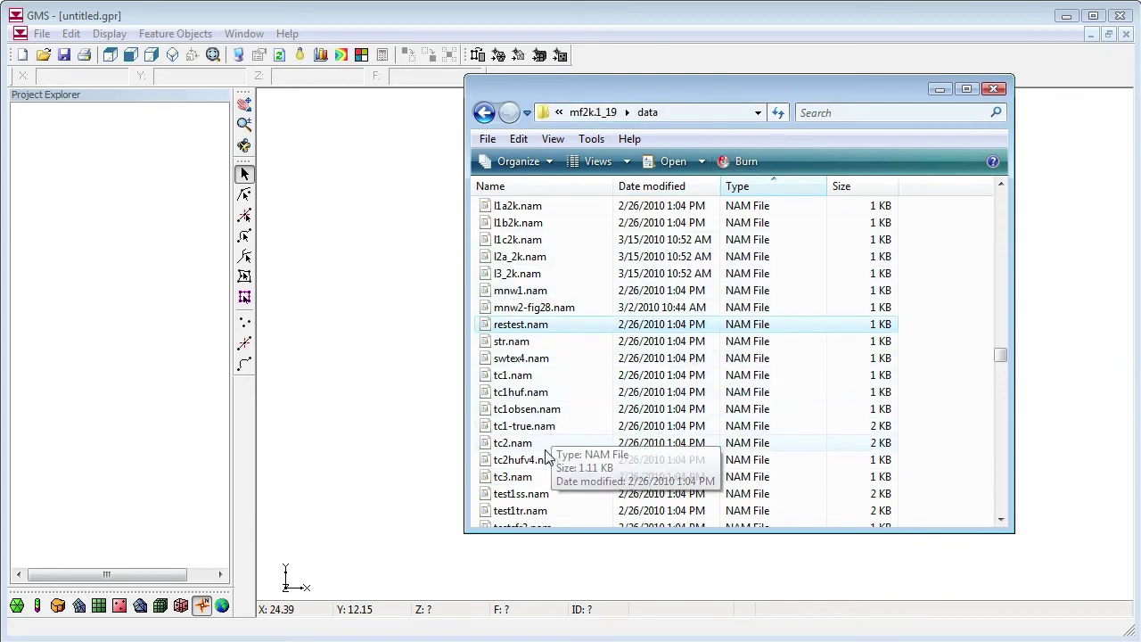
pyautogui.moveTo(521, 481); pyautogui.dragTo(366, 432)
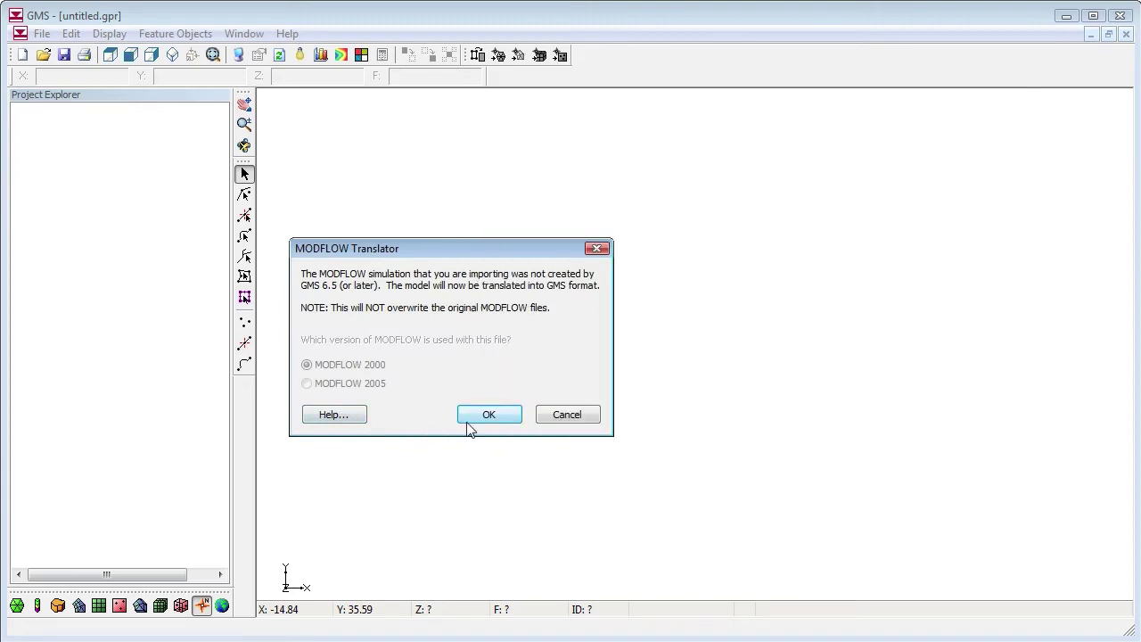
pyautogui.click(484, 419)
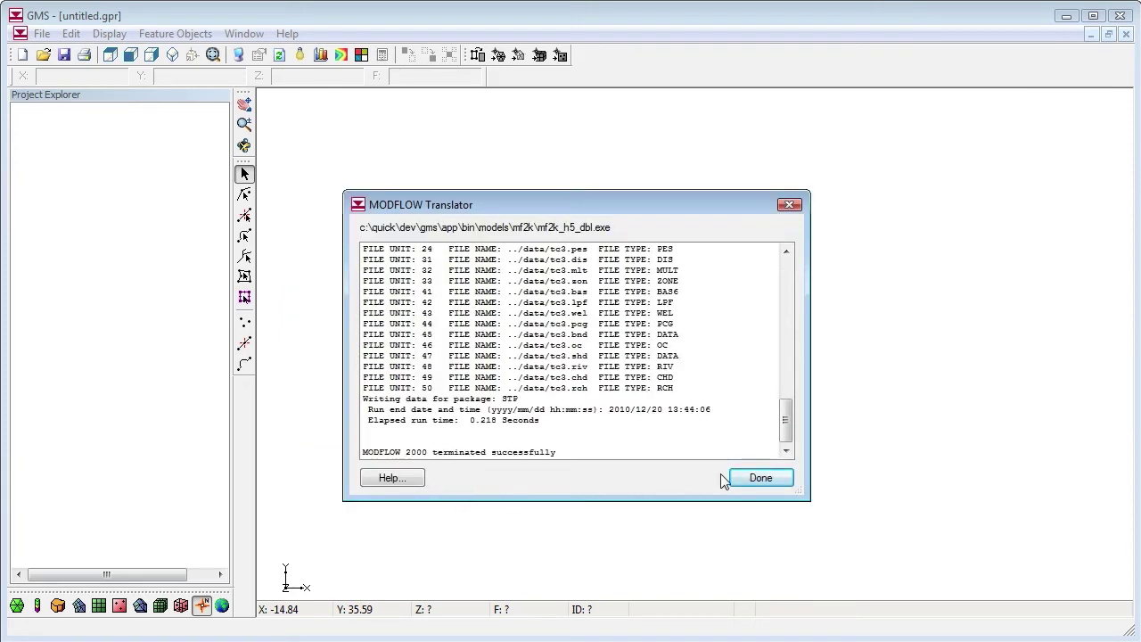
pyautogui.click(738, 477)
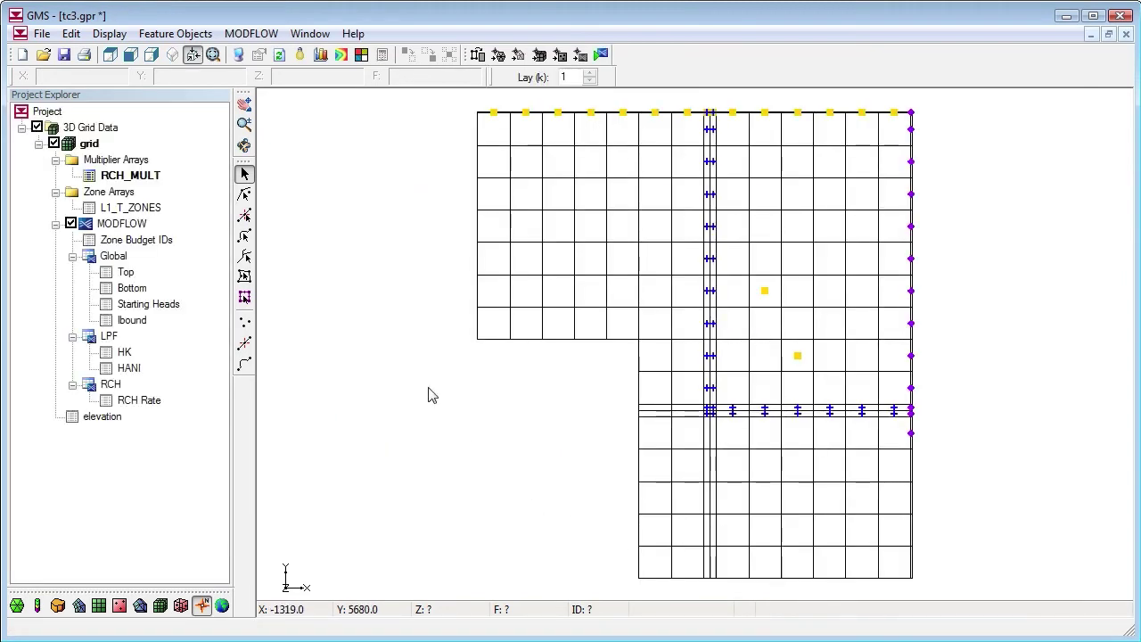
# - Start a new project without saving changes and import tr_96.mfn from the mf96 folder, choosing MODFLOW 2005 for the translation
pyautogui.click(22, 54)
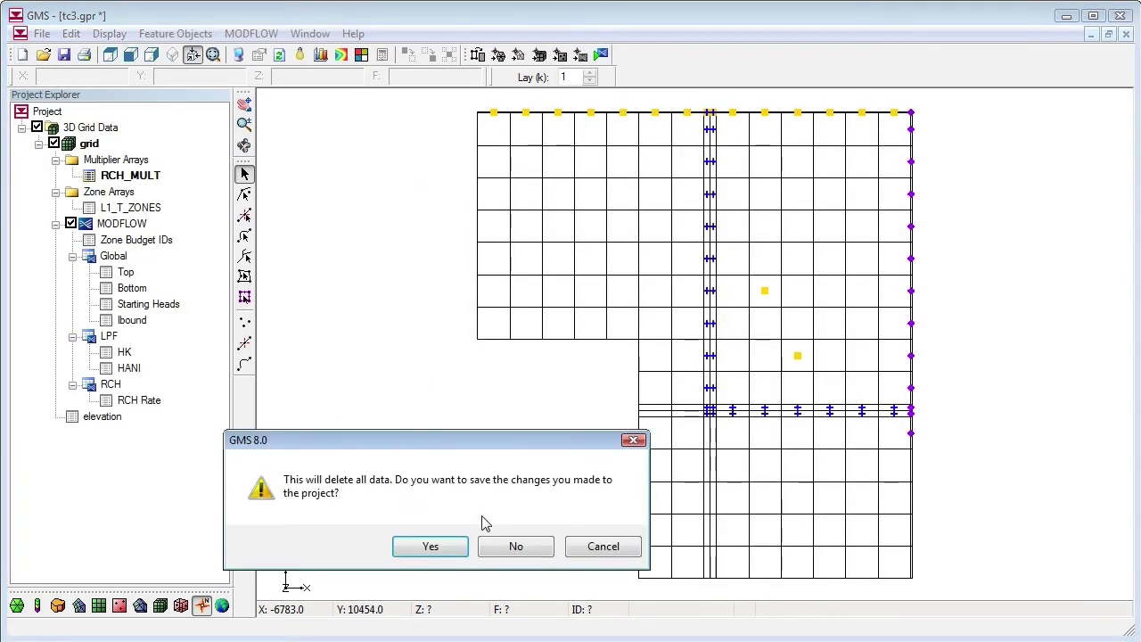
pyautogui.click(516, 546)
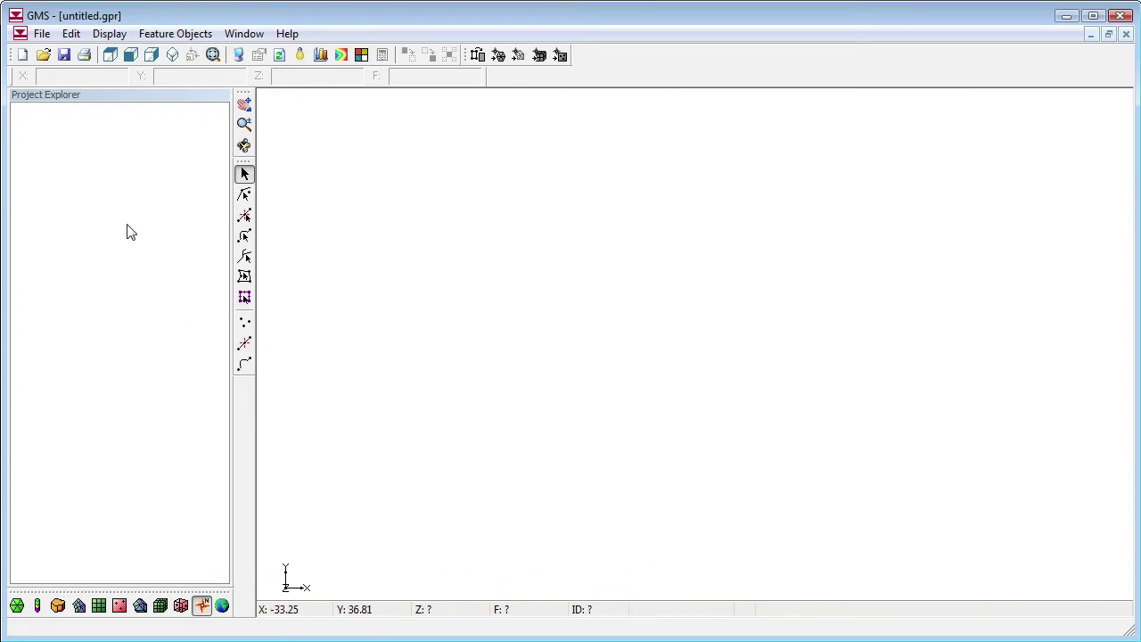
pyautogui.hotkey('alt', 'Tab')
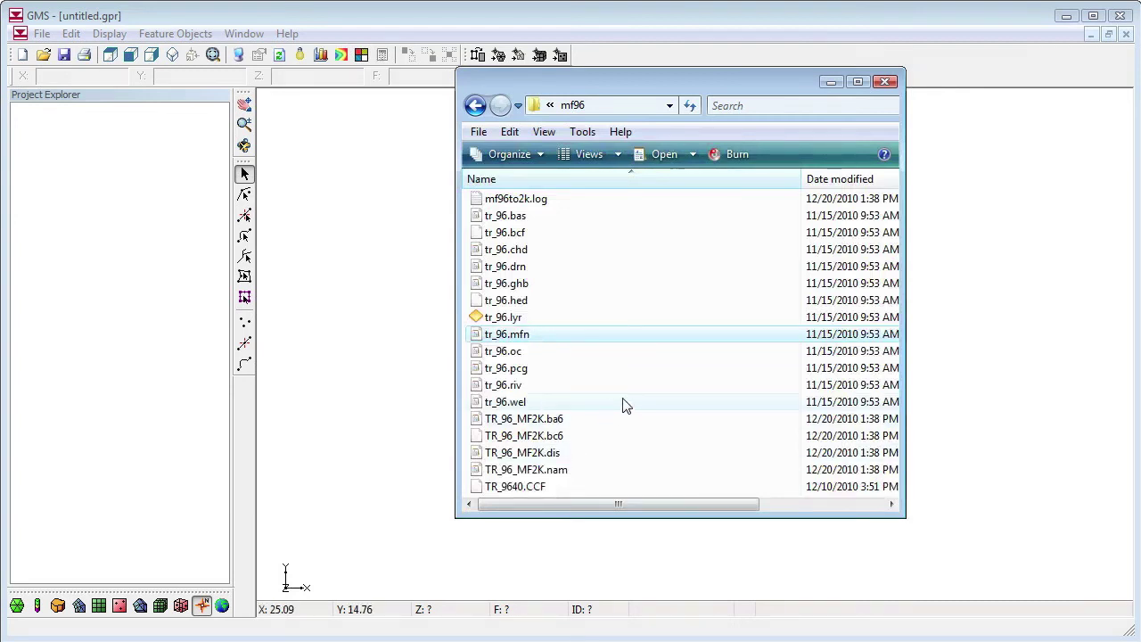
pyautogui.moveTo(519, 339); pyautogui.dragTo(355, 342)
pyautogui.click(399, 420)
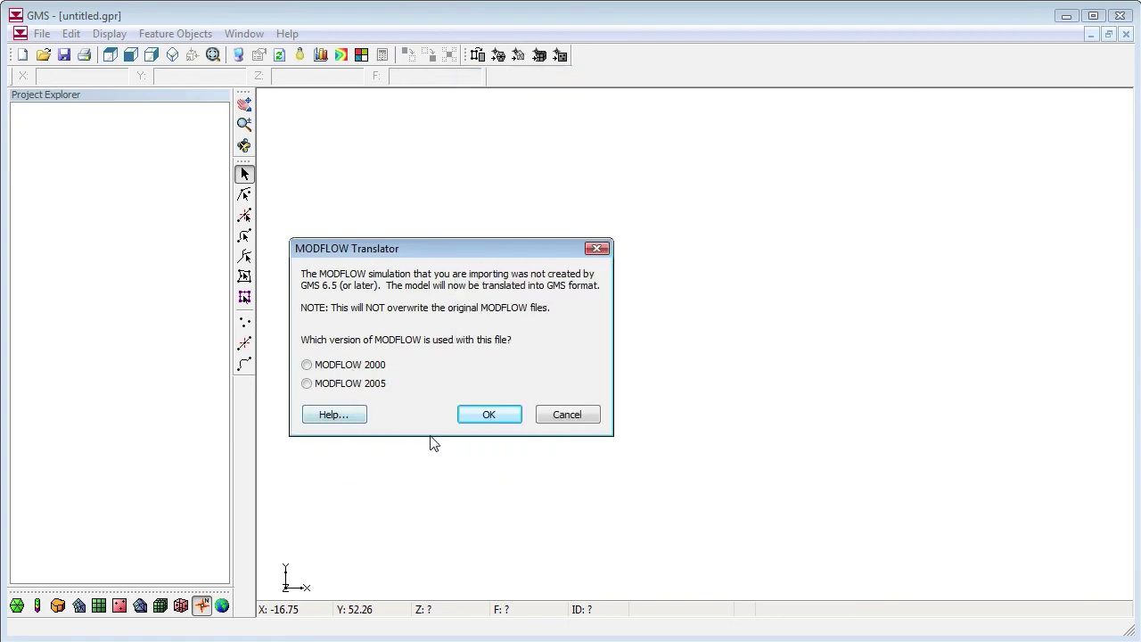
pyautogui.click(307, 383)
pyautogui.click(464, 417)
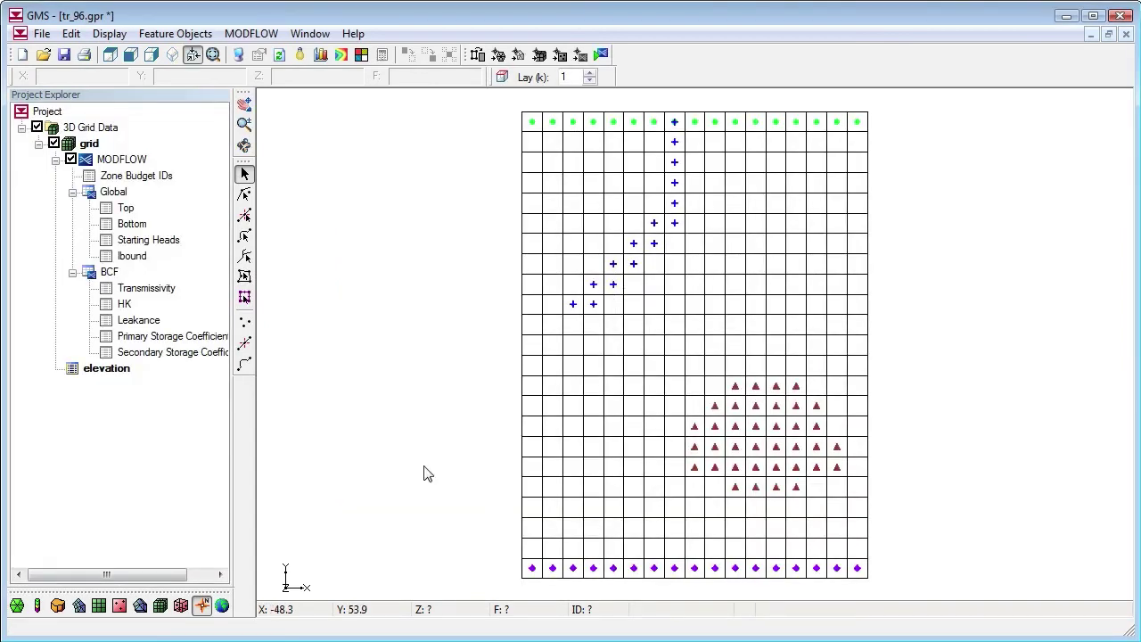
# - Start a new project without saving changes and import MF88_SS_stream.bas from the mf88 folder, choosing MODFLOW 2000 for the translation
pyautogui.click(22, 57)
pyautogui.click(516, 546)
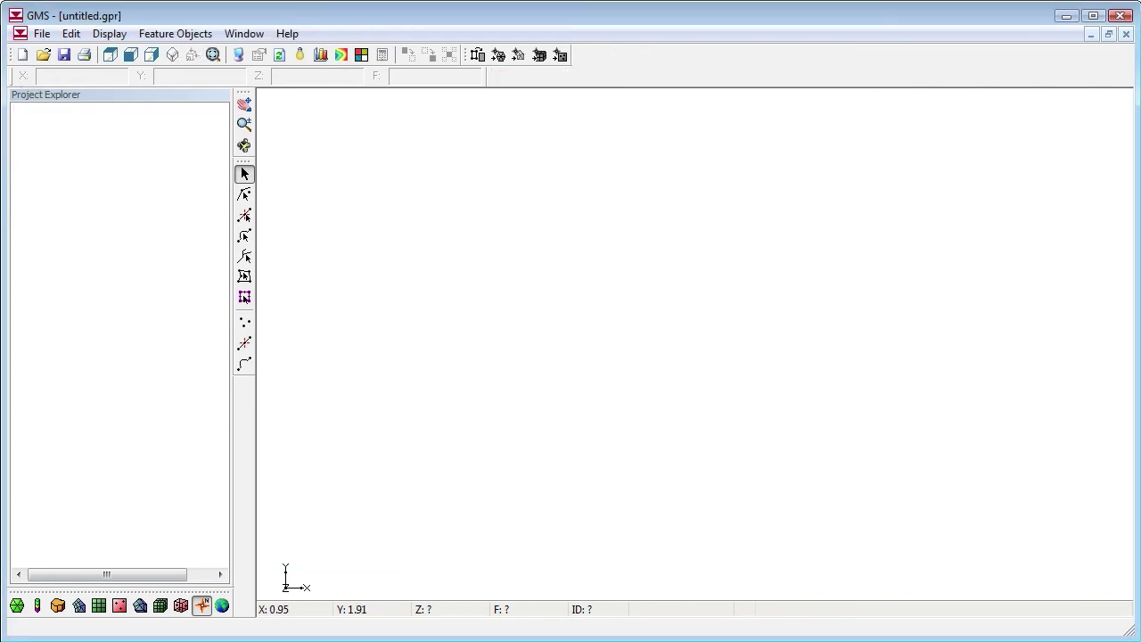
pyautogui.hotkey('alt', 'Tab')
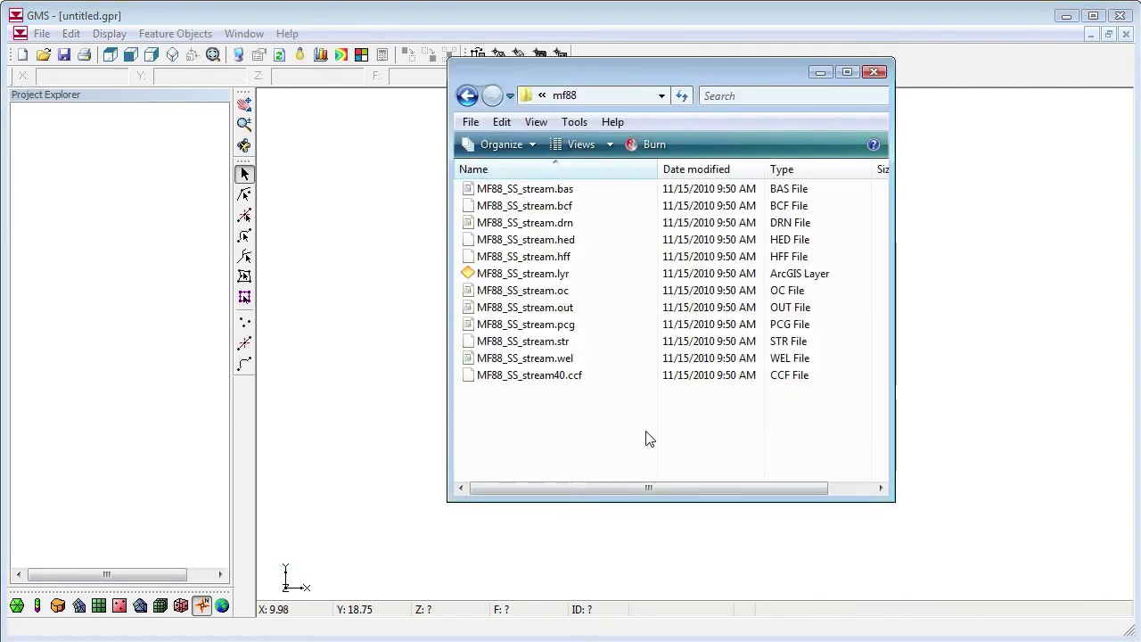
pyautogui.doubleClick(577, 191)
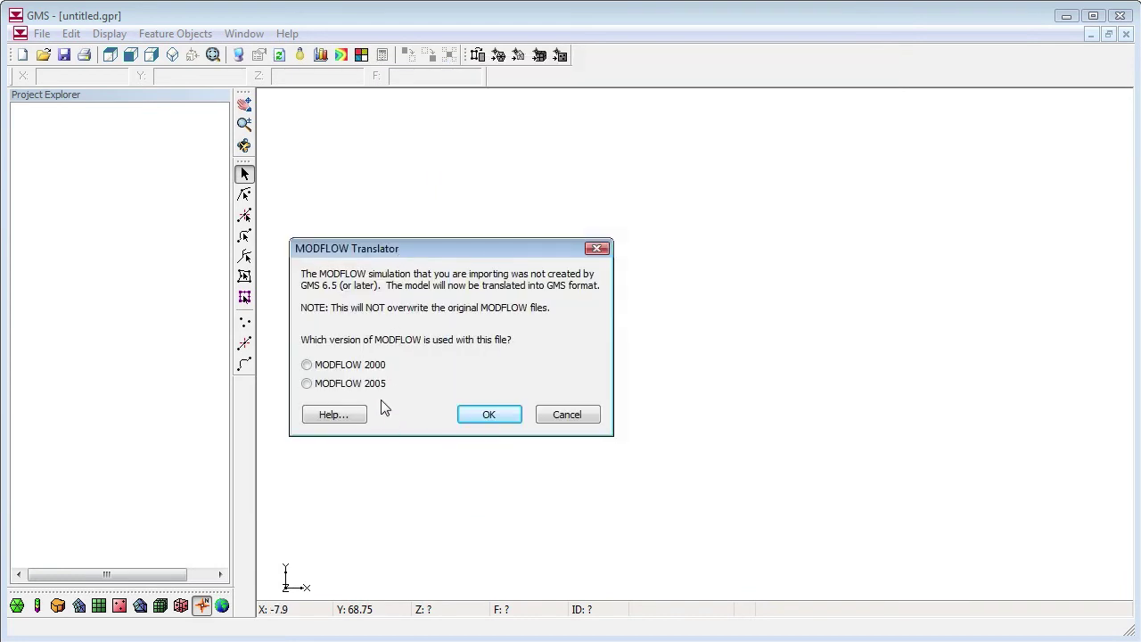
pyautogui.click(367, 365)
pyautogui.click(472, 419)
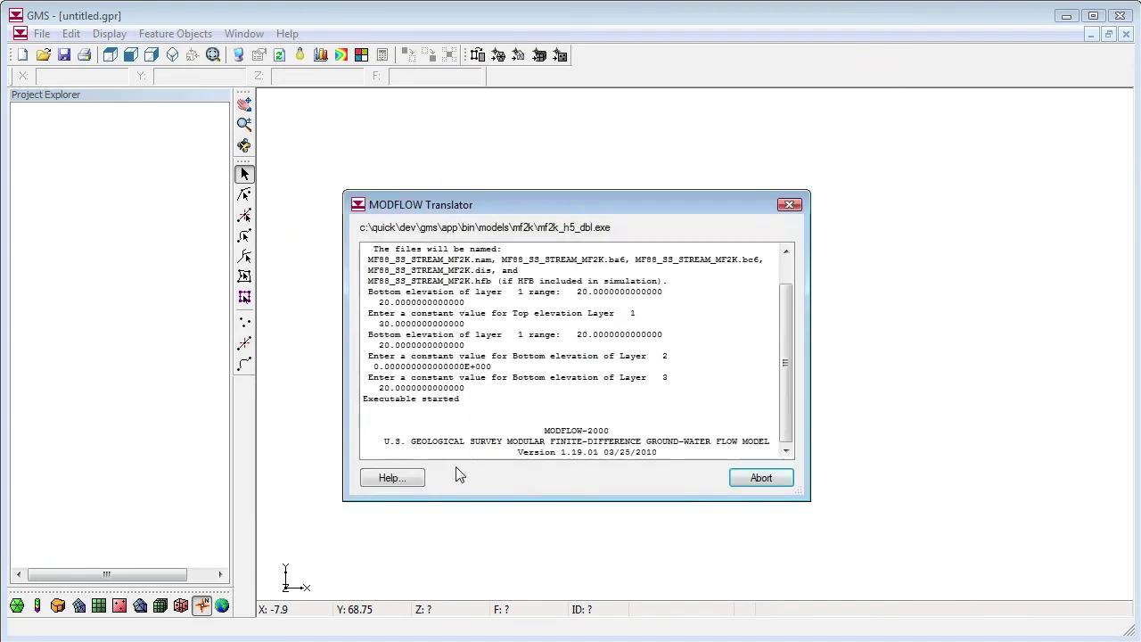
pyautogui.click(739, 477)
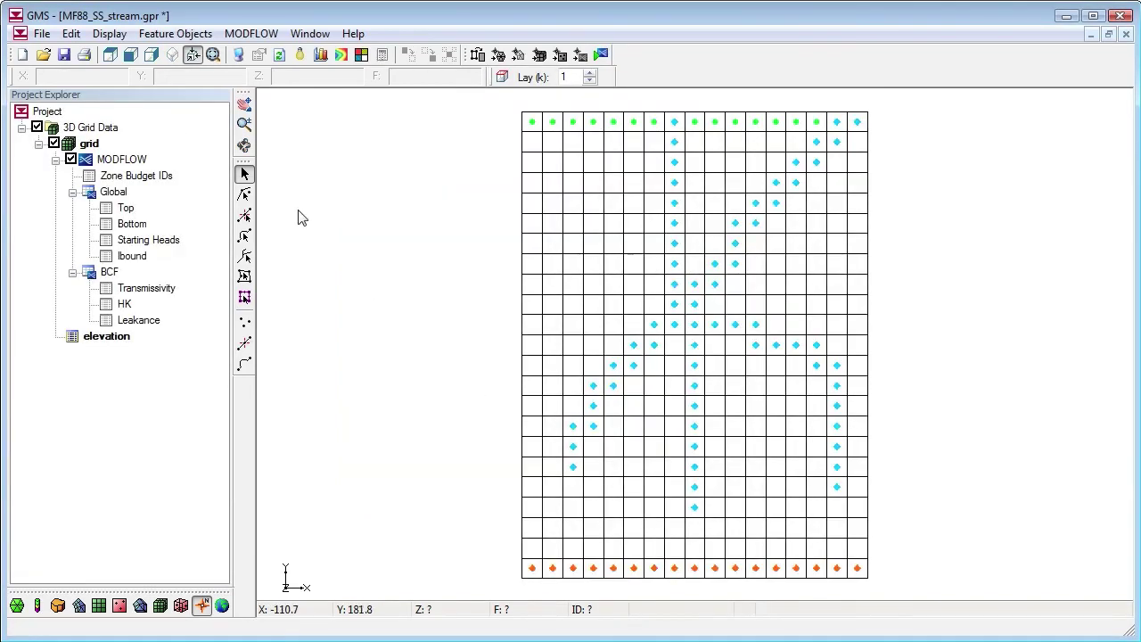
# - Save the project containing the imported MODFLOW 88 stream simulation
pyautogui.click(64, 54)
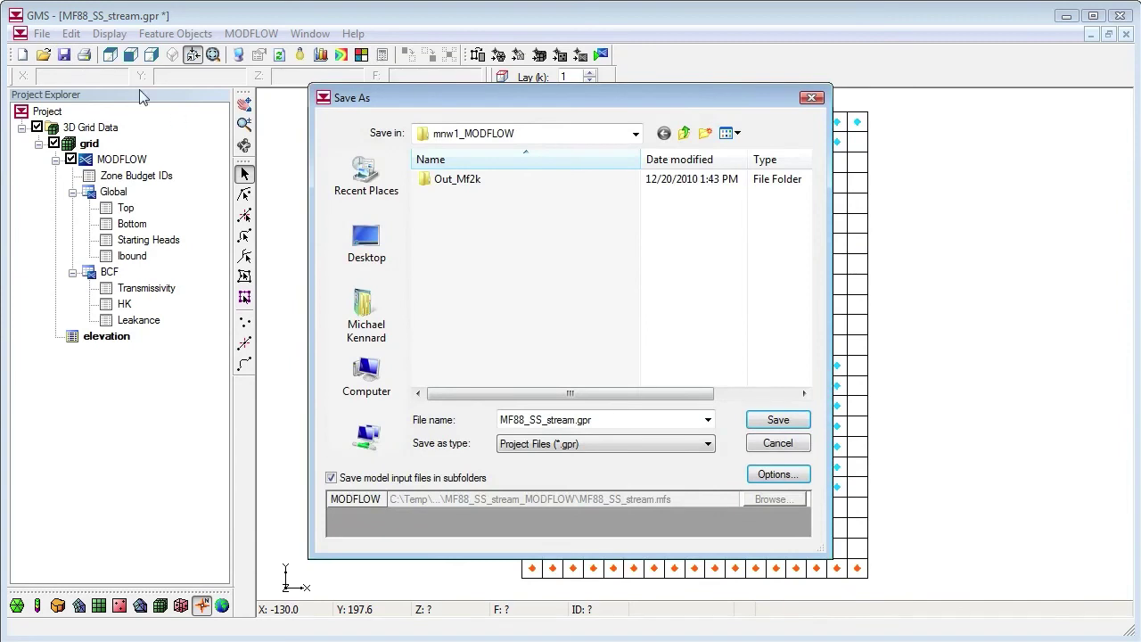